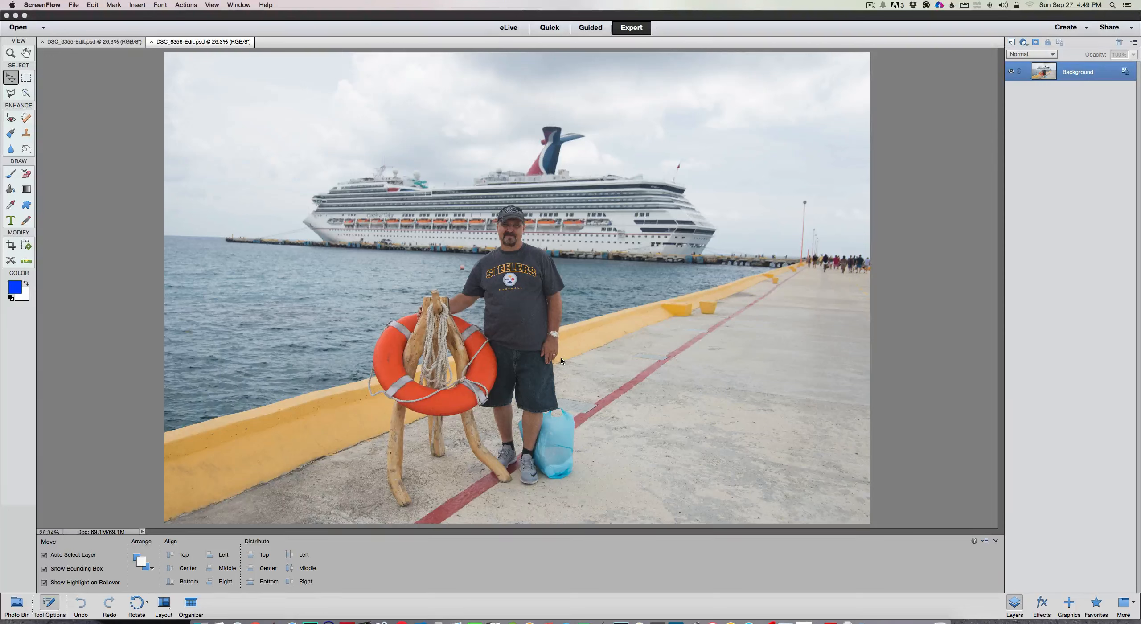
Step: View both cruise ship photos, then duplicate the Background layer of DSC_6356-Edit.psd
{"action": "left_click", "coordinate": [104, 46]}
{"action": "left_click", "coordinate": [105, 42]}
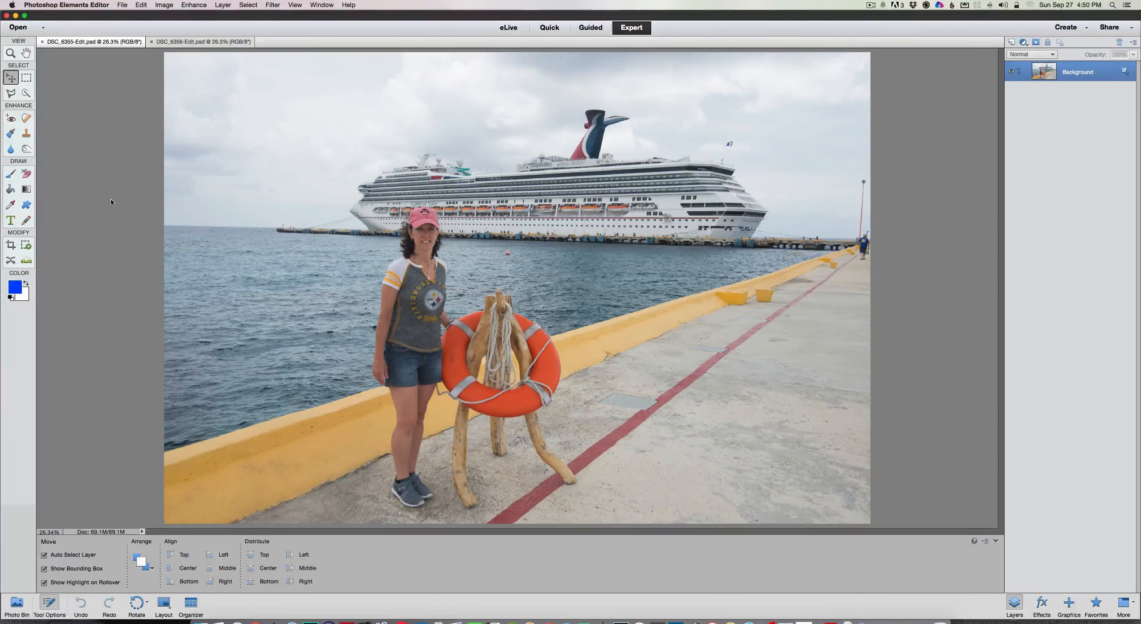
{"action": "left_click", "coordinate": [192, 43]}
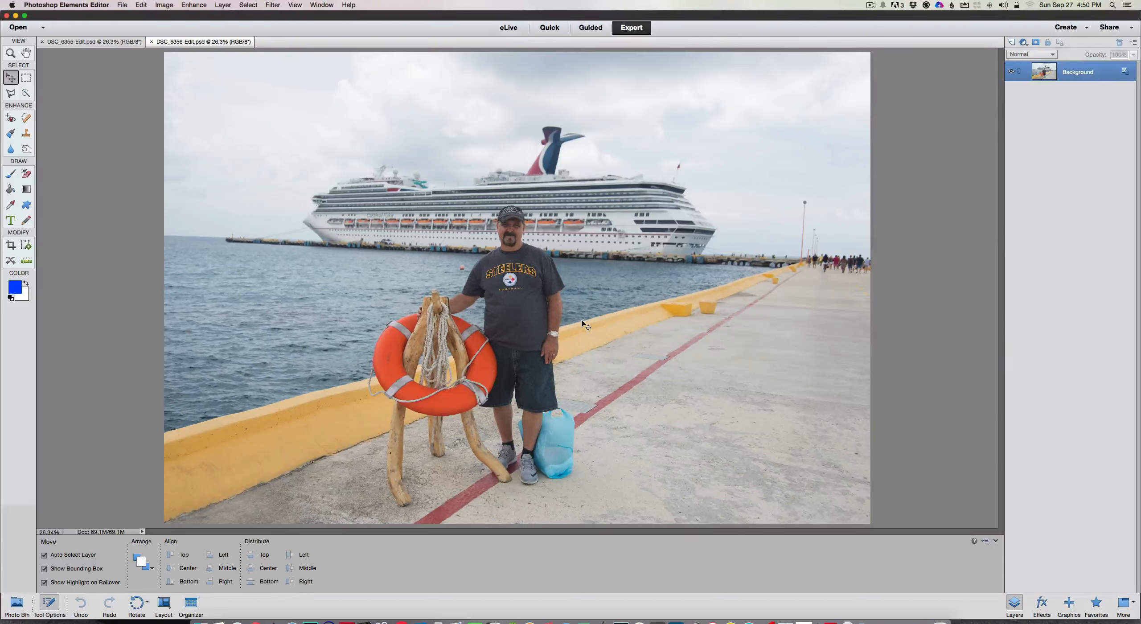
{"action": "key", "text": "super+j"}
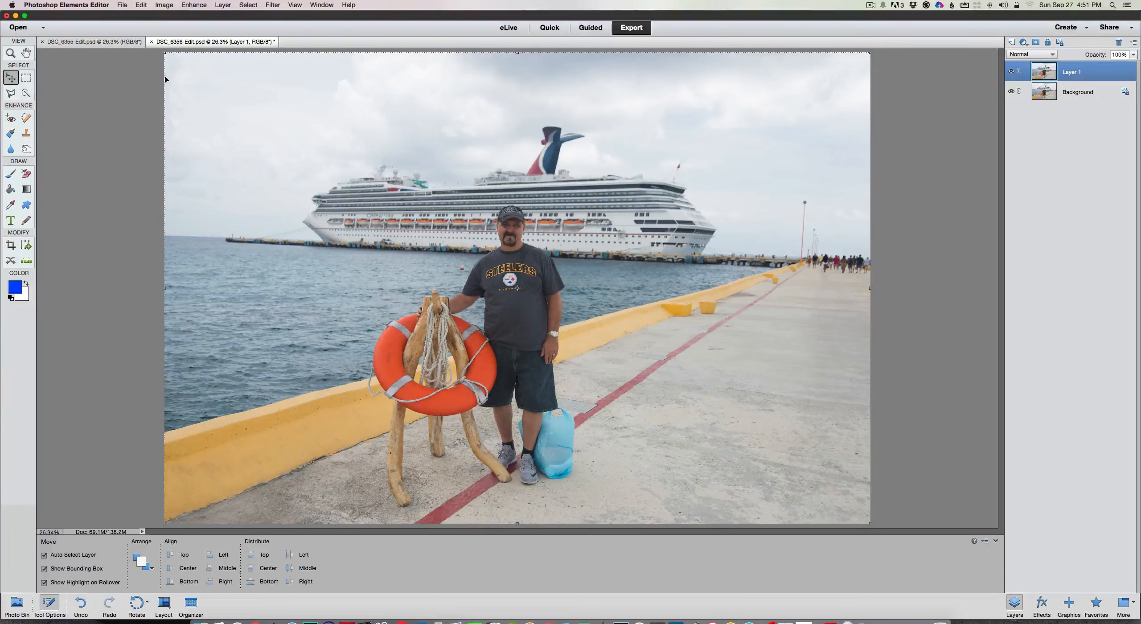
Step: Compare DSC_6355-Edit.psd and DSC_6356-Edit.psd by switching between them, ending on the photo of the man
{"action": "left_click", "coordinate": [110, 42]}
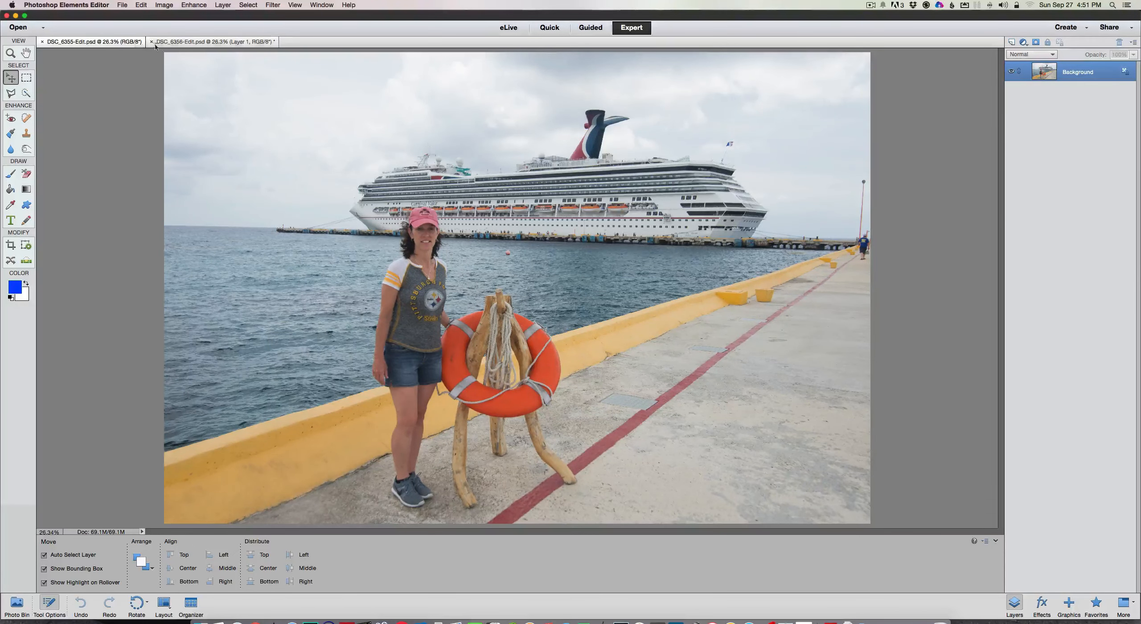
{"action": "left_click", "coordinate": [177, 42]}
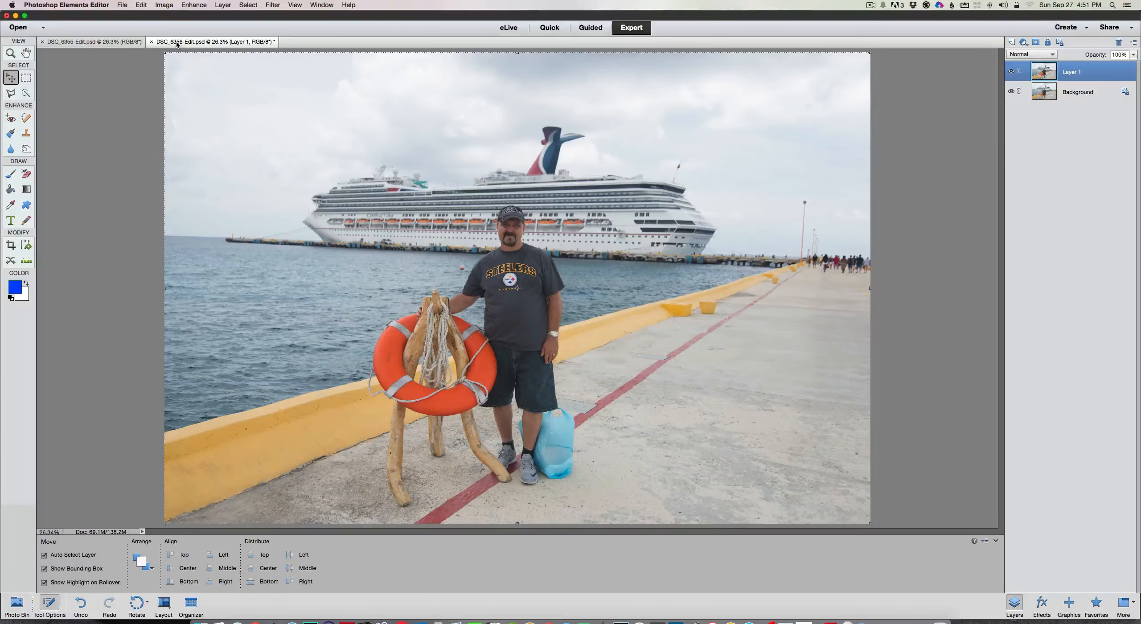
{"action": "left_click", "coordinate": [122, 43]}
{"action": "left_click", "coordinate": [179, 43]}
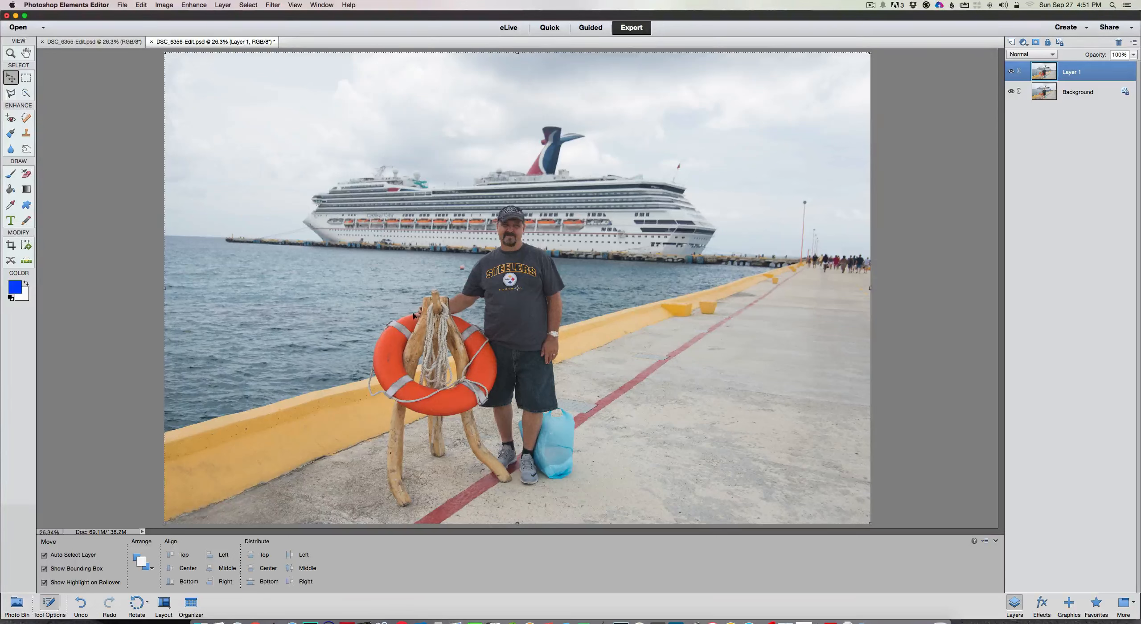
{"action": "left_click", "coordinate": [93, 42]}
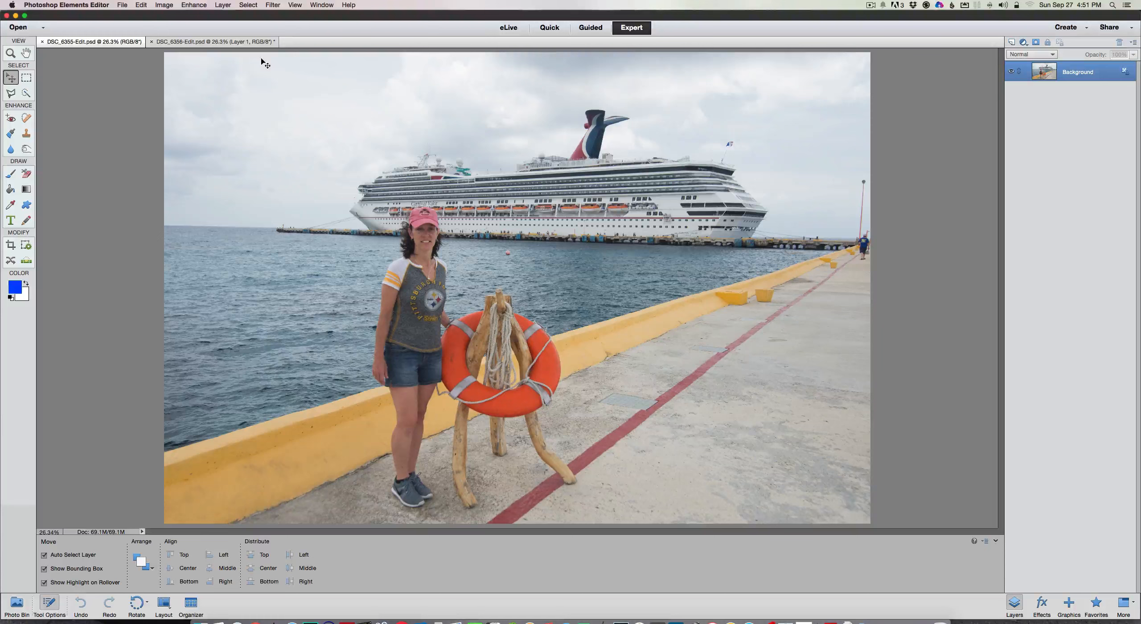
{"action": "left_click", "coordinate": [227, 42]}
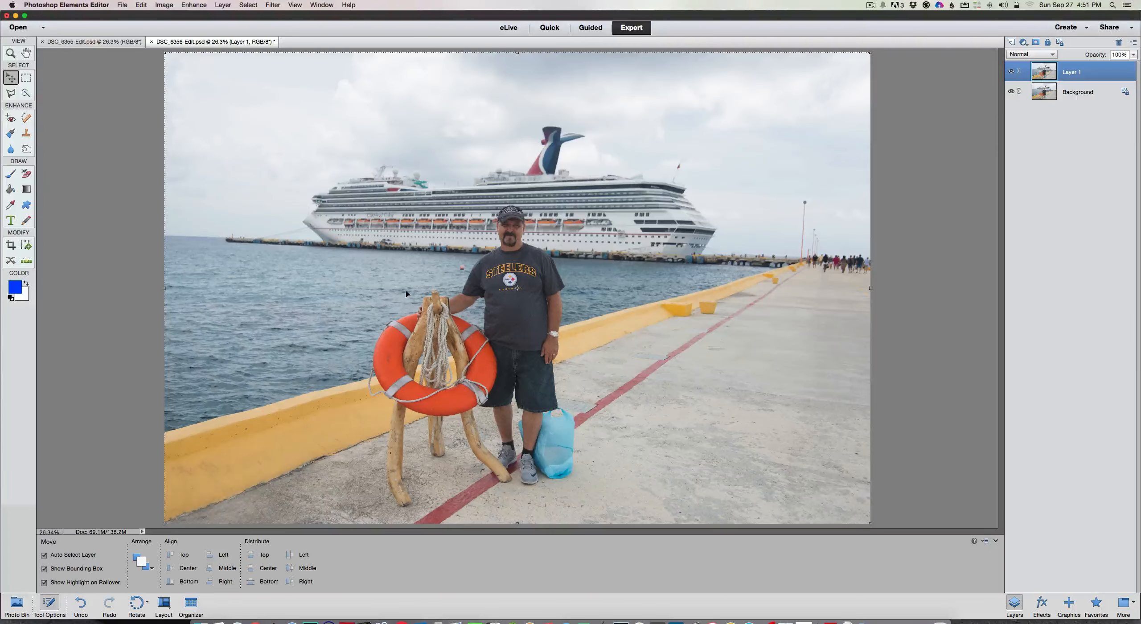
Step: Select the man loosely with the freehand Lasso, including his hand on the wooden post, and copy the selection
{"action": "left_click", "coordinate": [10, 93]}
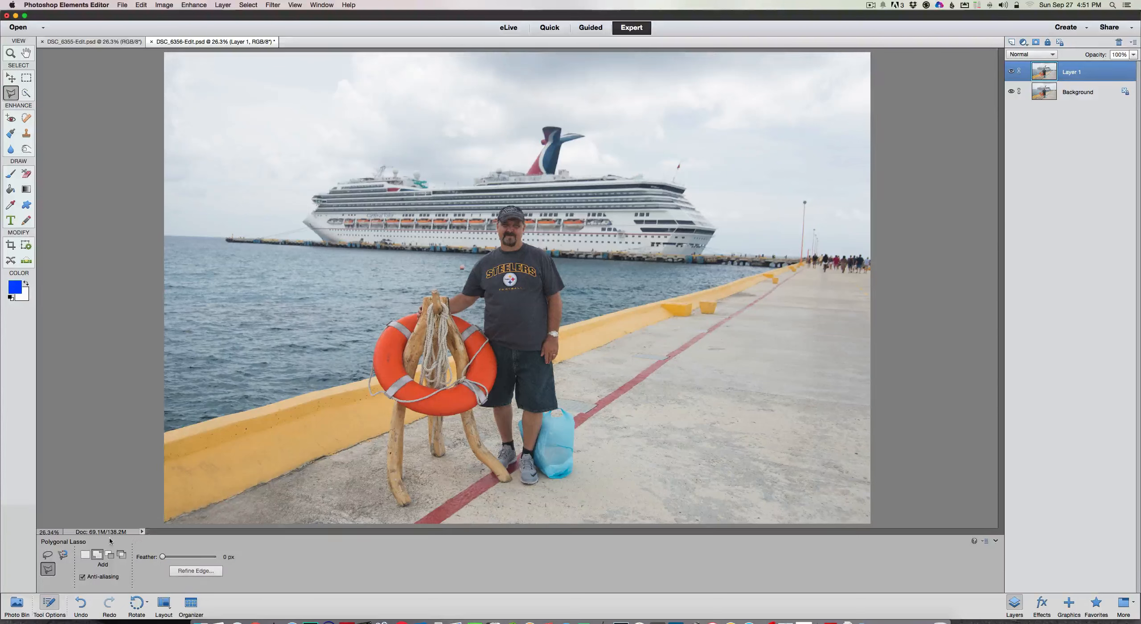
{"action": "left_click", "coordinate": [47, 555]}
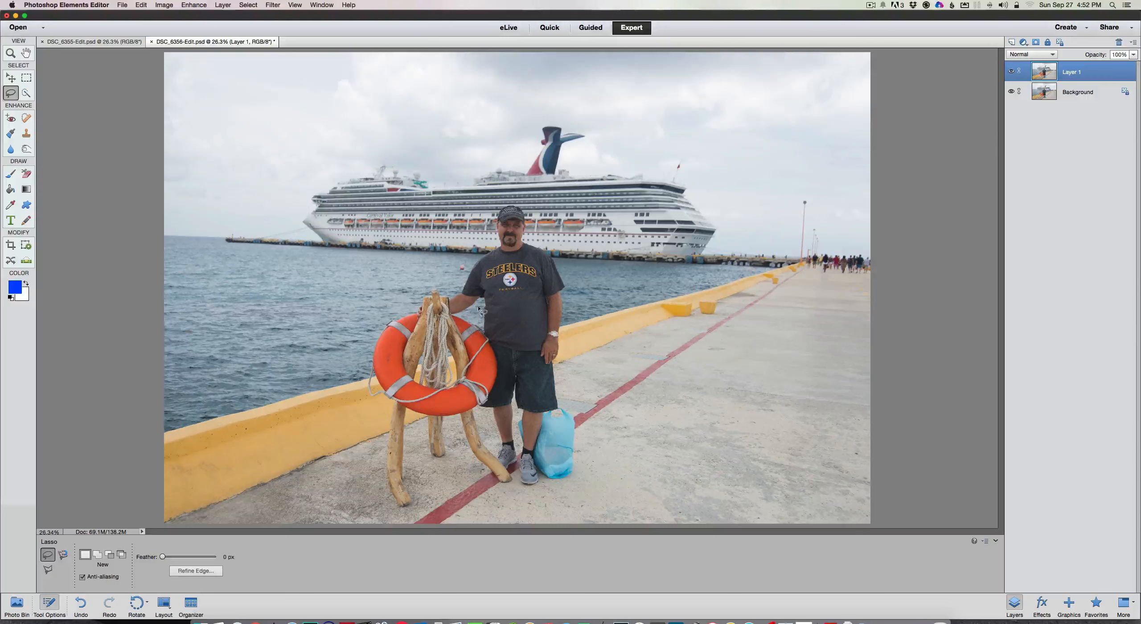
{"action": "mouse_move", "coordinate": [480, 305]}
{"action": "left_mouse_down"}
{"action": "mouse_move", "coordinate": [414, 324]}
{"action": "mouse_move", "coordinate": [407, 302]}
{"action": "mouse_move", "coordinate": [460, 285]}
{"action": "mouse_move", "coordinate": [496, 244]}
{"action": "mouse_move", "coordinate": [493, 214]}
{"action": "mouse_move", "coordinate": [525, 206]}
{"action": "mouse_move", "coordinate": [529, 242]}
{"action": "mouse_move", "coordinate": [557, 259]}
{"action": "mouse_move", "coordinate": [569, 294]}
{"action": "mouse_move", "coordinate": [563, 408]}
{"action": "mouse_move", "coordinate": [548, 417]}
{"action": "mouse_move", "coordinate": [541, 483]}
{"action": "mouse_move", "coordinate": [517, 487]}
{"action": "mouse_move", "coordinate": [512, 470]}
{"action": "mouse_move", "coordinate": [515, 483]}
{"action": "mouse_move", "coordinate": [483, 471]}
{"action": "left_mouse_up"}
{"action": "mouse_move", "coordinate": [481, 471]}
{"action": "left_mouse_down"}
{"action": "mouse_move", "coordinate": [498, 454]}
{"action": "mouse_move", "coordinate": [478, 410]}
{"action": "left_mouse_up"}
{"action": "left_click_drag", "start_coordinate": [478, 411], "coordinate": [479, 309]}
{"action": "left_click", "coordinate": [141, 4]}
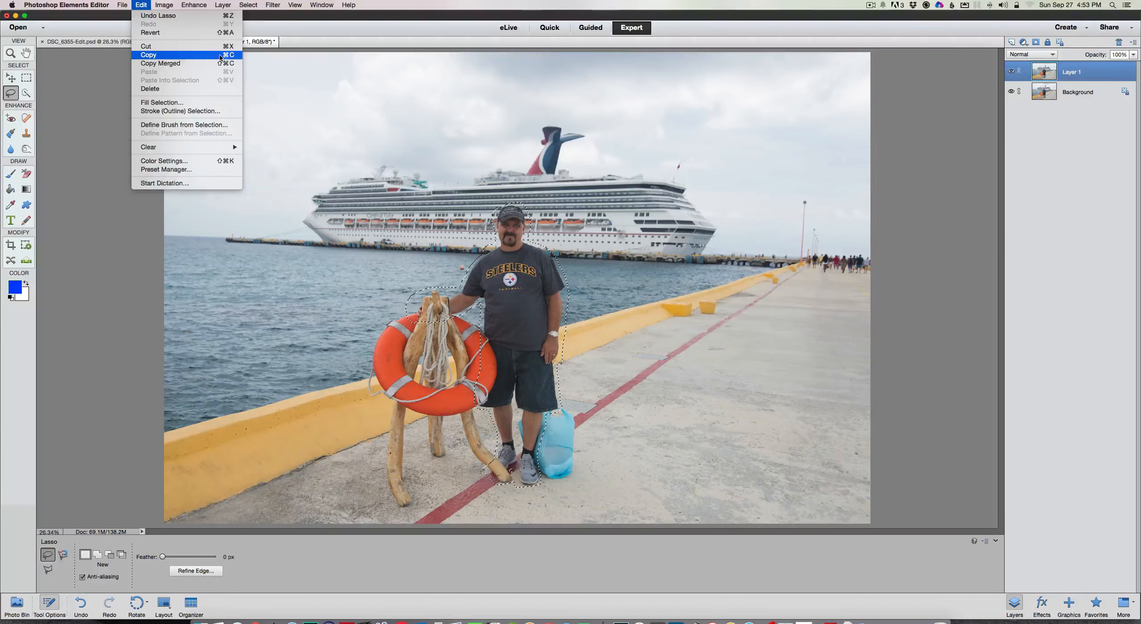
{"action": "left_click", "coordinate": [175, 57]}
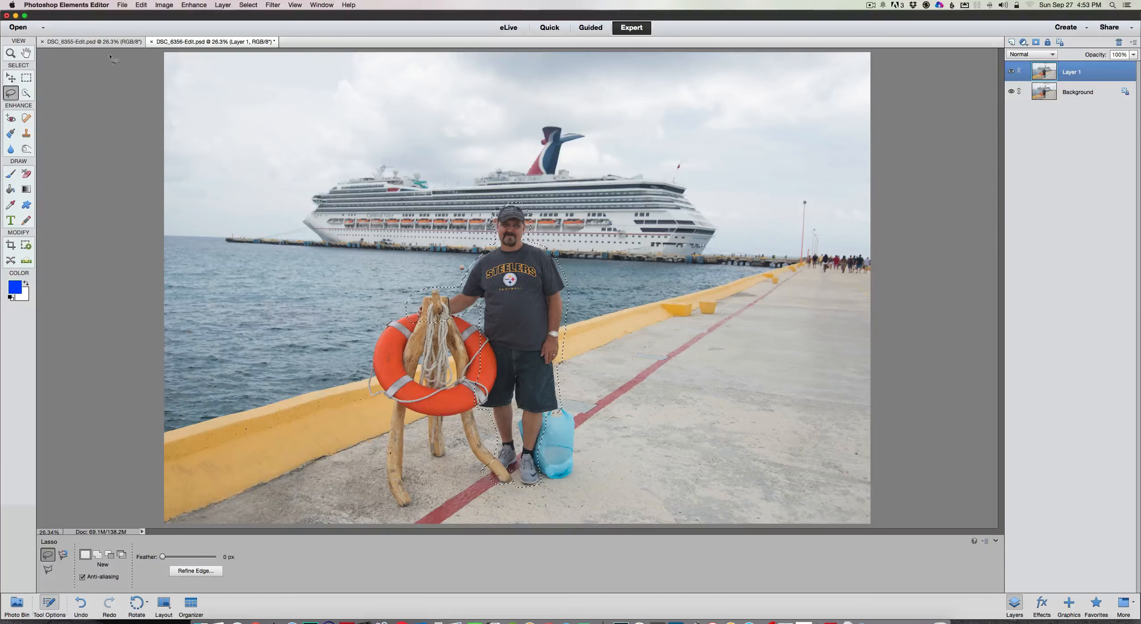
Step: Duplicate the Background layer of DSC_6355-Edit.psd
{"action": "left_click", "coordinate": [99, 44]}
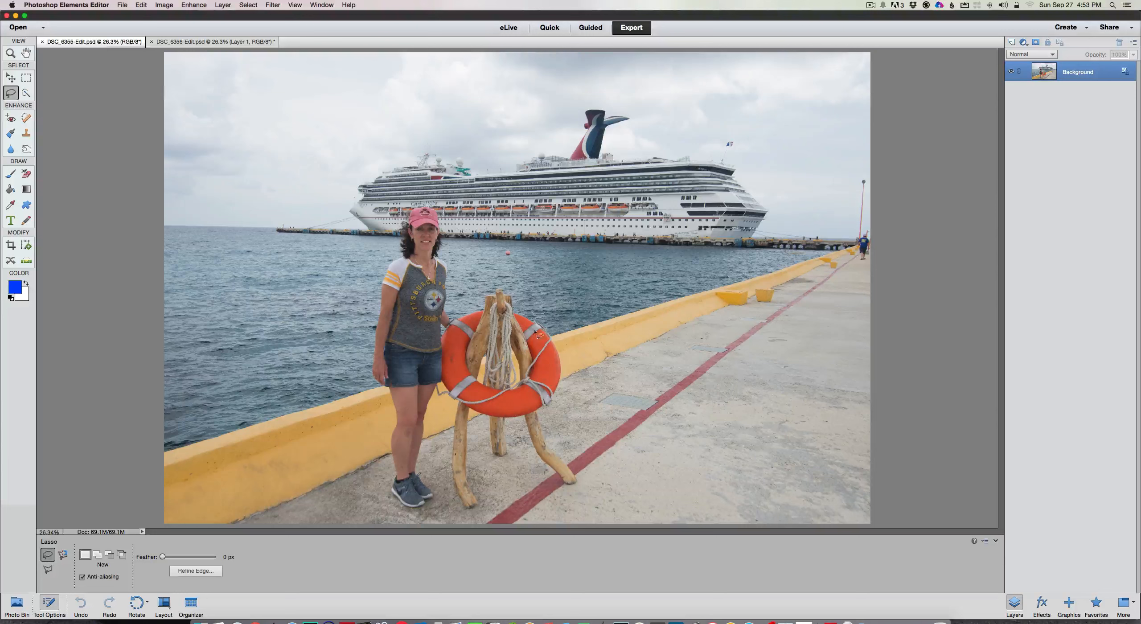
{"action": "key", "text": "super+v"}
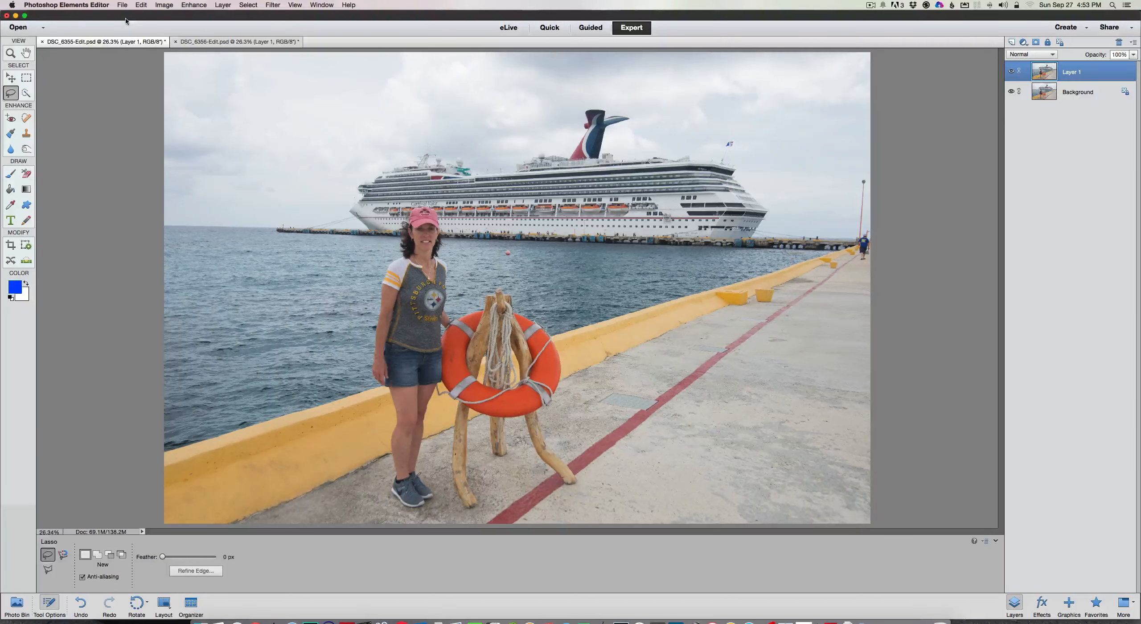
Step: Paste the copied man into the woman's photo and move him beside the life ring so his hand lines up with the post
{"action": "left_click", "coordinate": [141, 5]}
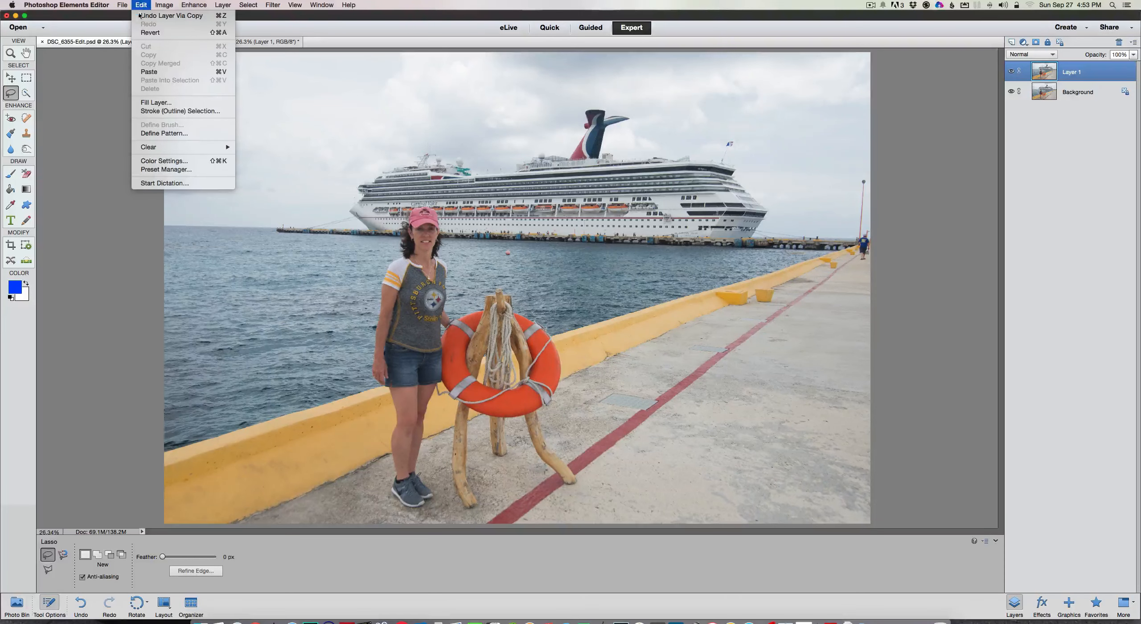
{"action": "left_click", "coordinate": [143, 74]}
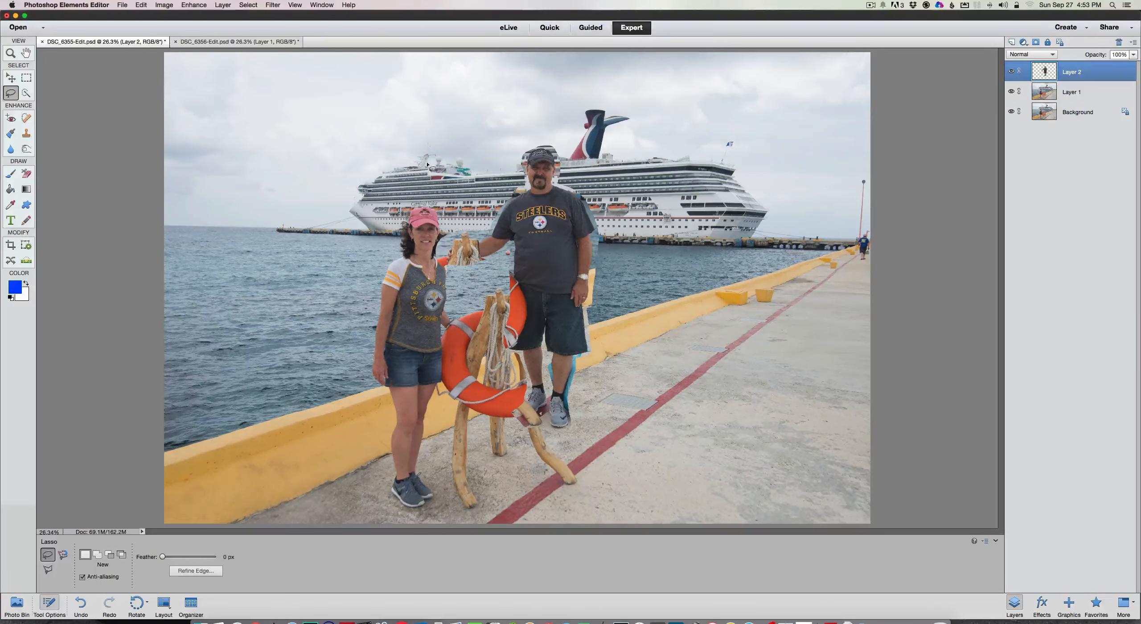
{"action": "left_click", "coordinate": [9, 79]}
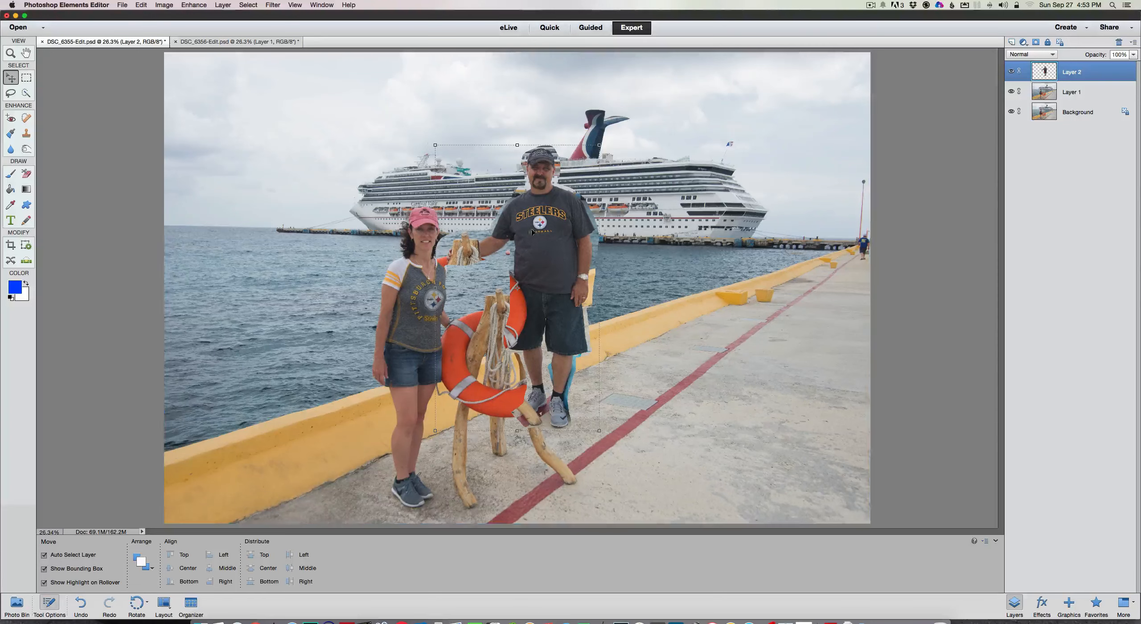
{"action": "left_click_drag", "start_coordinate": [543, 234], "coordinate": [576, 290]}
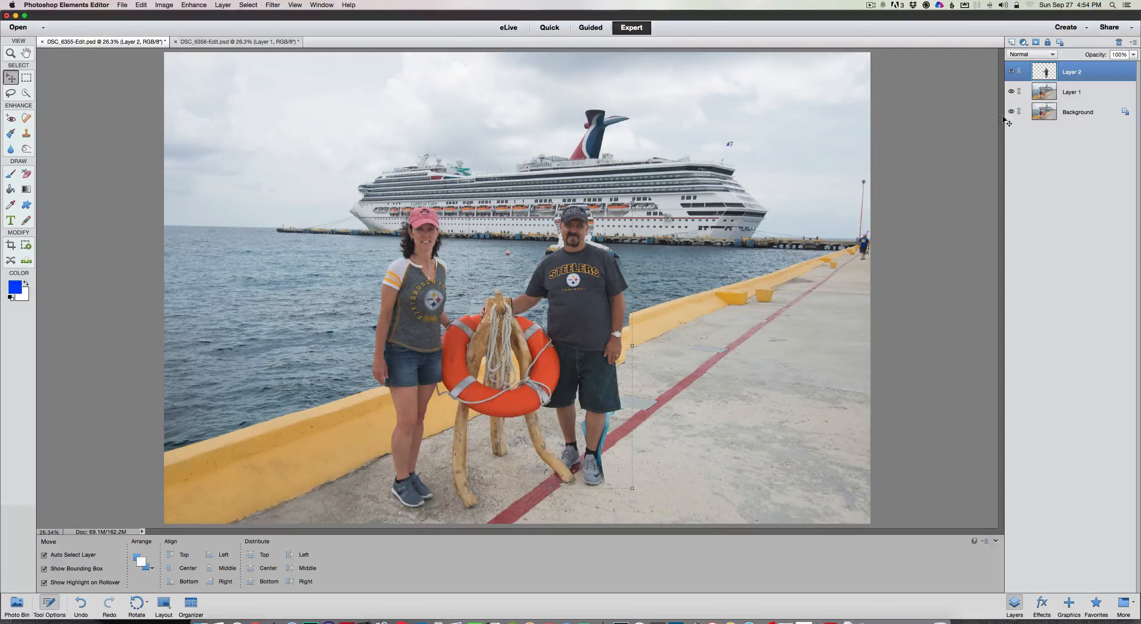
Step: Toggle the visibility of Layer 1, Background and Layer 2 to examine the pasted cutout and the composite
{"action": "left_click", "coordinate": [1011, 91]}
{"action": "left_click", "coordinate": [1011, 112]}
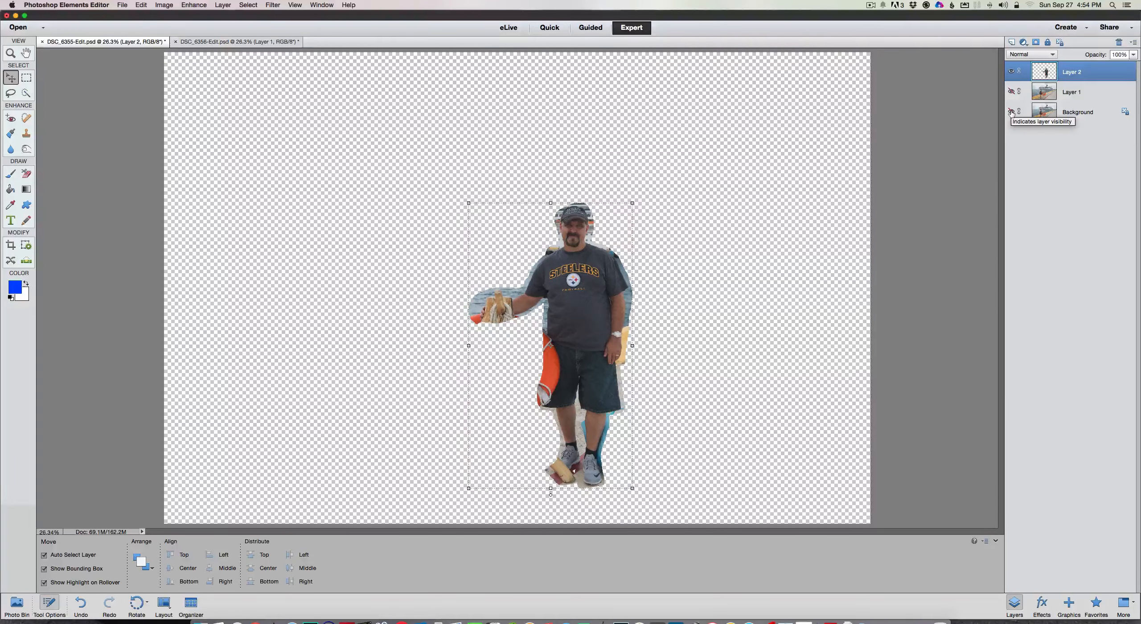
{"action": "left_click", "coordinate": [1012, 111]}
{"action": "left_click", "coordinate": [1011, 91]}
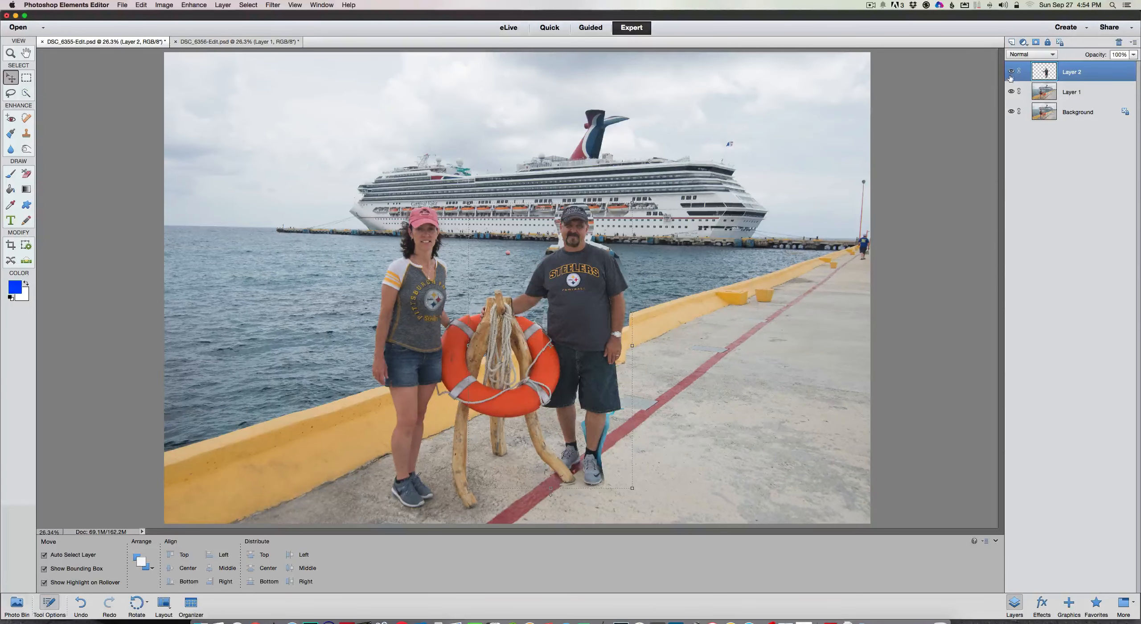
{"action": "left_click", "coordinate": [1011, 72]}
{"action": "left_click", "coordinate": [1011, 72]}
Step: Hide Layer 1 and Background, and remove leftover scenery around the man's outstretched hand and head with the Background Eraser, reducing the brush to 30 px
{"action": "left_click", "coordinate": [1012, 92]}
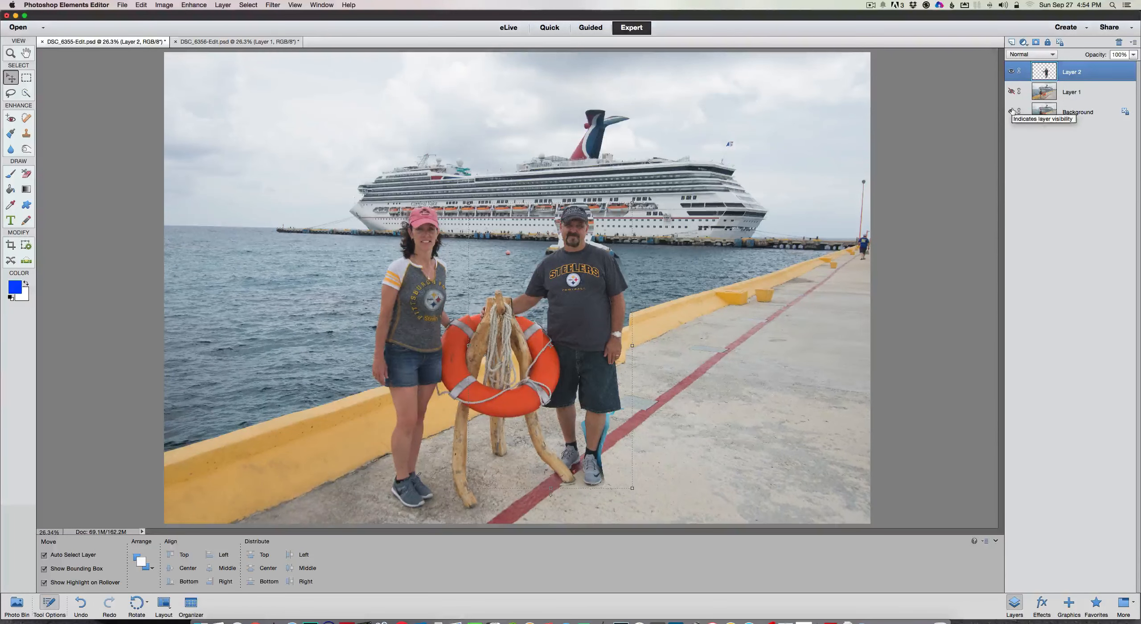
{"action": "left_click", "coordinate": [1011, 111]}
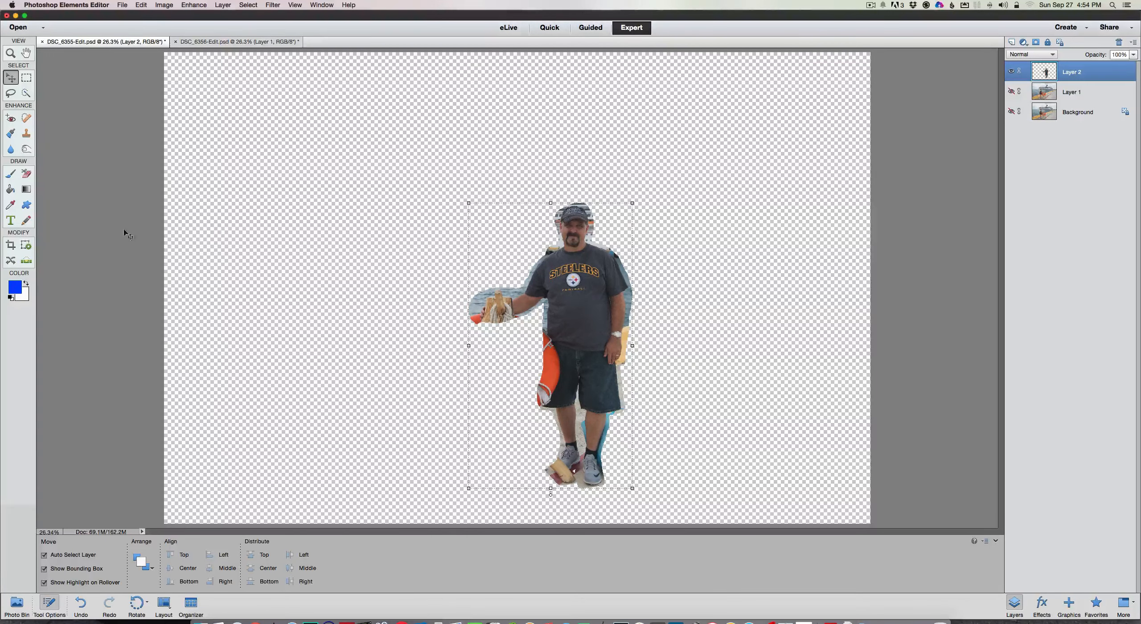
{"action": "left_click", "coordinate": [25, 175]}
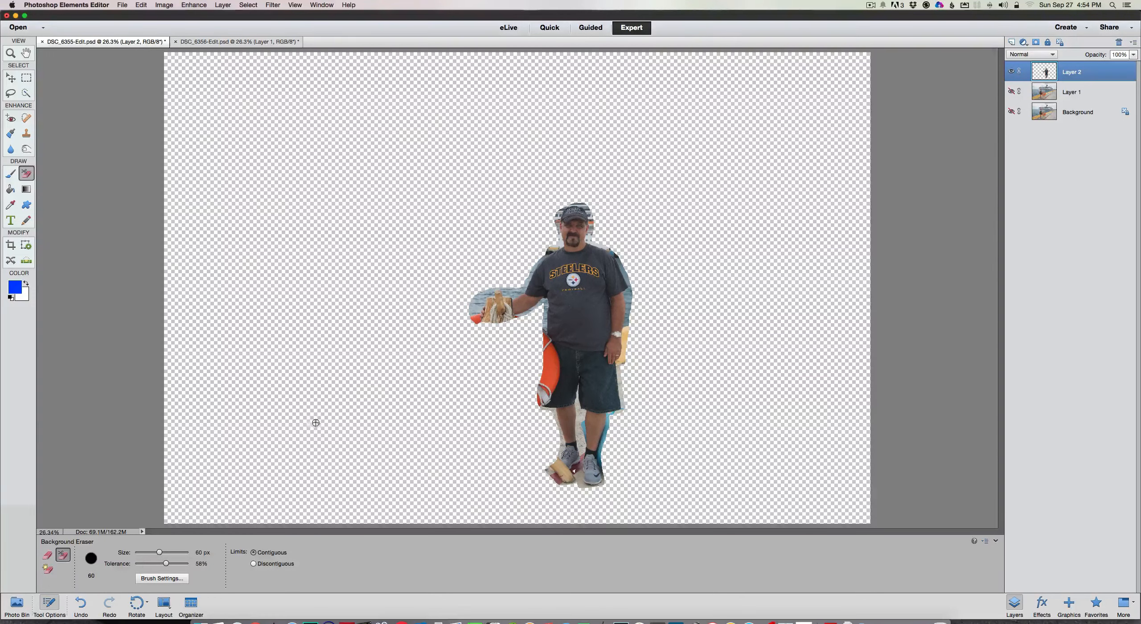
{"action": "mouse_move", "coordinate": [470, 298]}
{"action": "left_mouse_down"}
{"action": "mouse_move", "coordinate": [469, 312]}
{"action": "mouse_move", "coordinate": [483, 292]}
{"action": "mouse_move", "coordinate": [477, 325]}
{"action": "left_mouse_up"}
{"action": "key", "text": "bracketleft"}
{"action": "key", "text": "bracketleft"}
{"action": "key", "text": "bracketleft"}
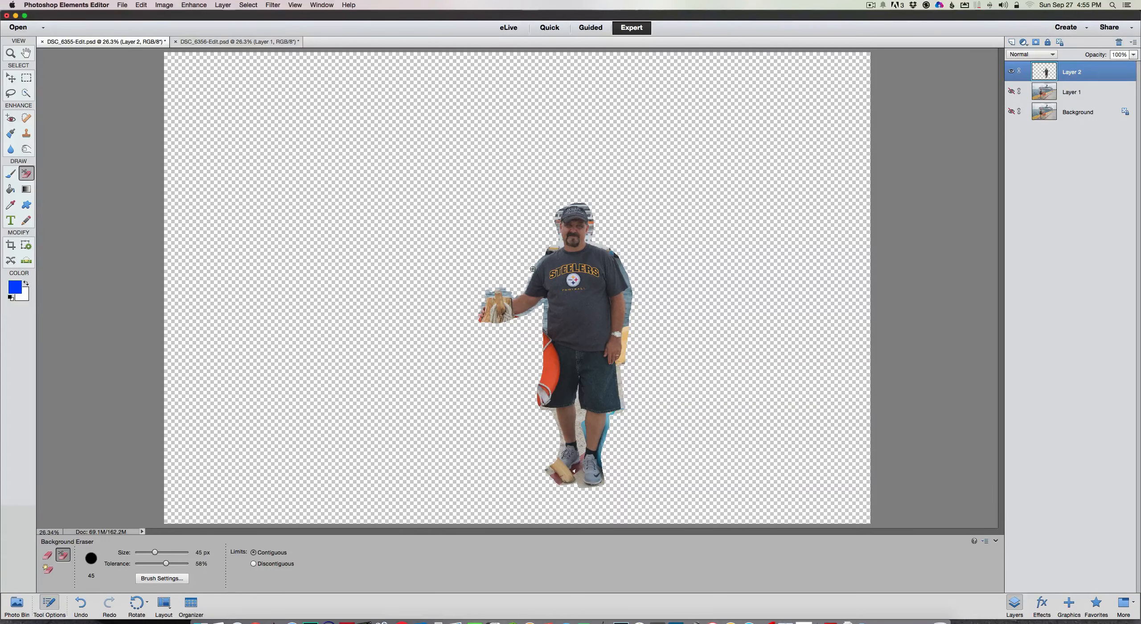
{"action": "key", "text": "bracketleft"}
{"action": "key", "text": "bracketleft"}
Step: Undo the last Background Eraser stroke and enlarge the view of the man's upper body to 66%
{"action": "left_click", "coordinate": [11, 54]}
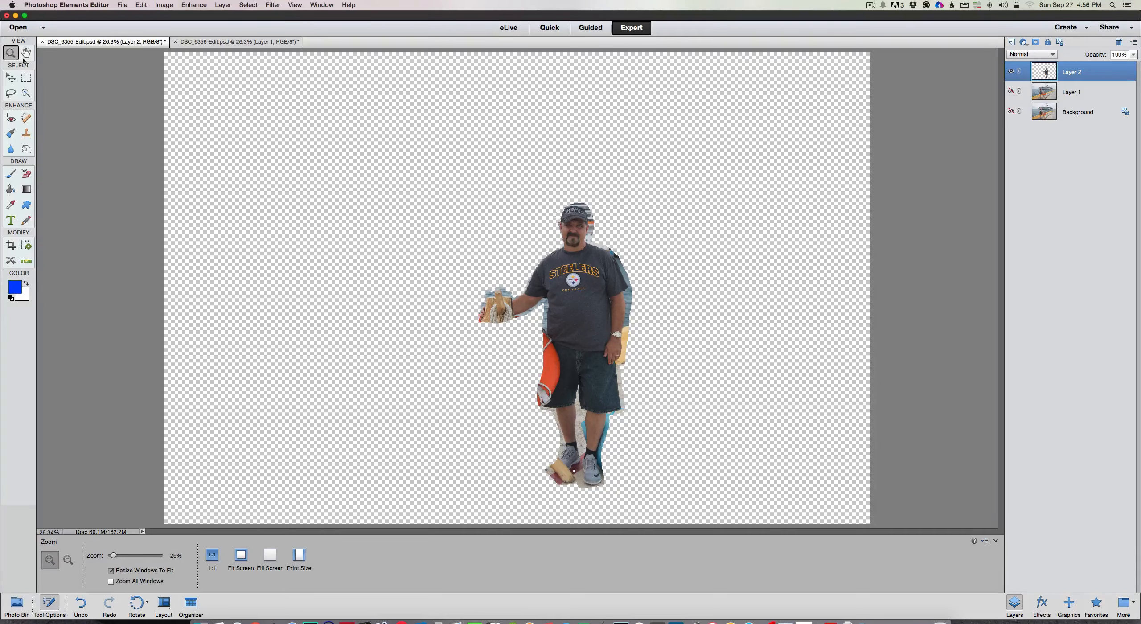
{"action": "left_click", "coordinate": [583, 276]}
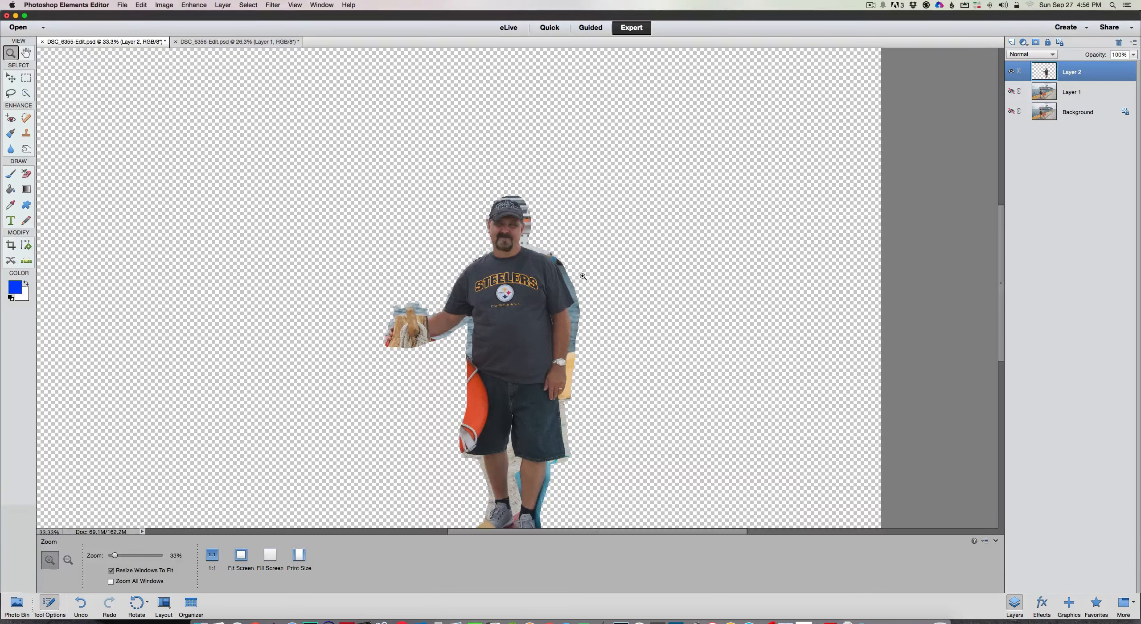
{"action": "left_click", "coordinate": [519, 309]}
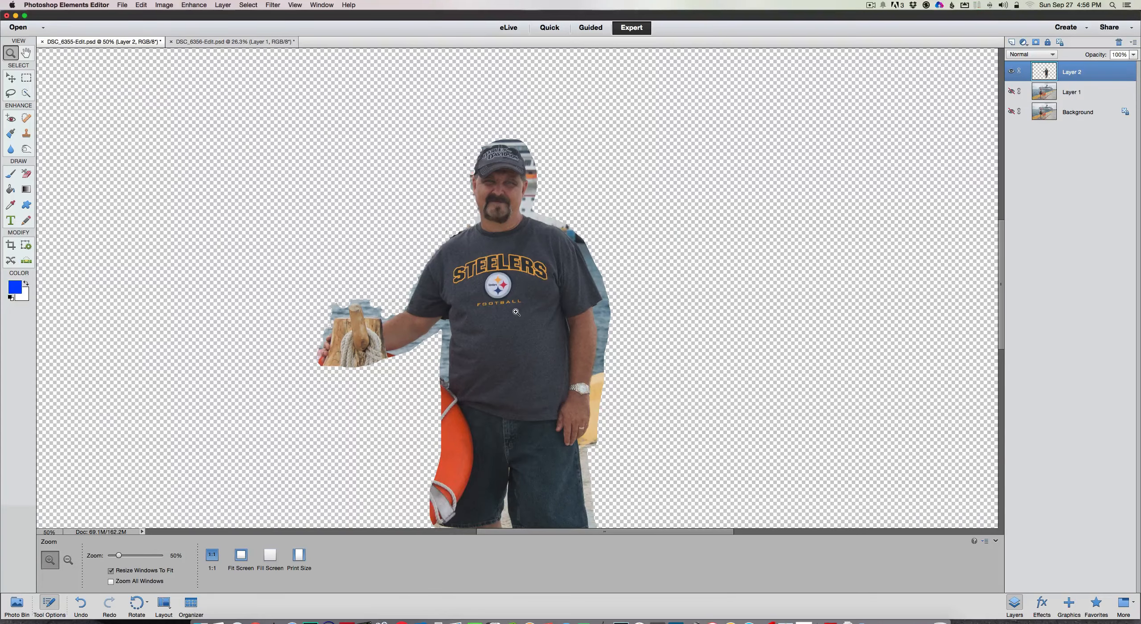
{"action": "left_click_drag", "start_coordinate": [512, 312], "coordinate": [530, 305]}
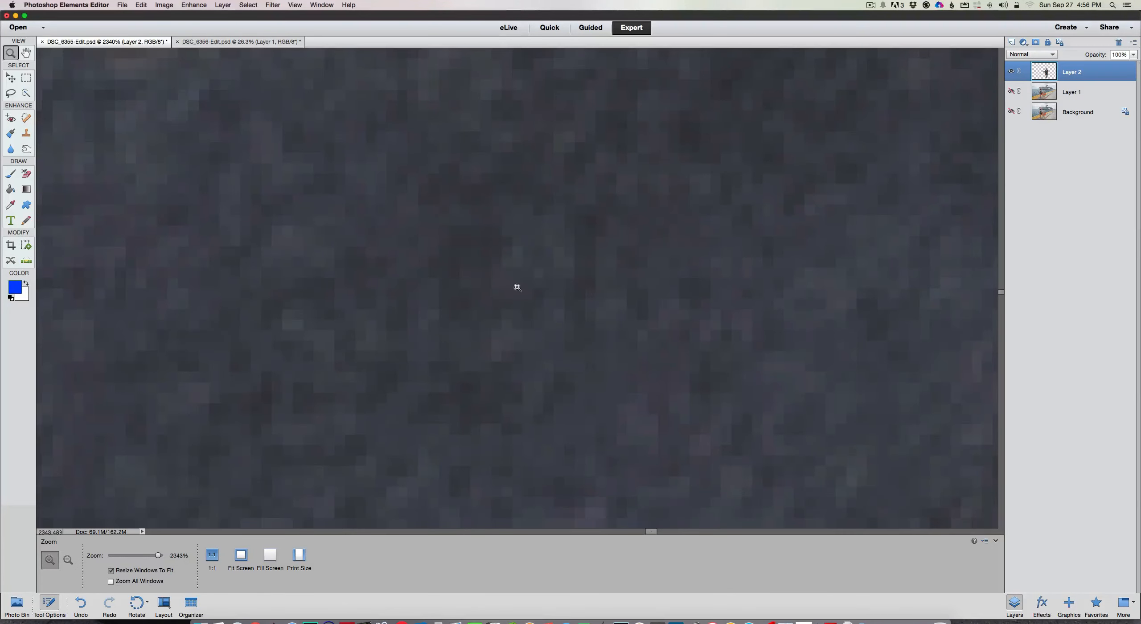
{"action": "left_click", "coordinate": [141, 6]}
{"action": "left_click", "coordinate": [139, 17]}
{"action": "left_click_drag", "start_coordinate": [159, 556], "coordinate": [126, 558]}
{"action": "left_click_drag", "start_coordinate": [125, 559], "coordinate": [121, 557]}
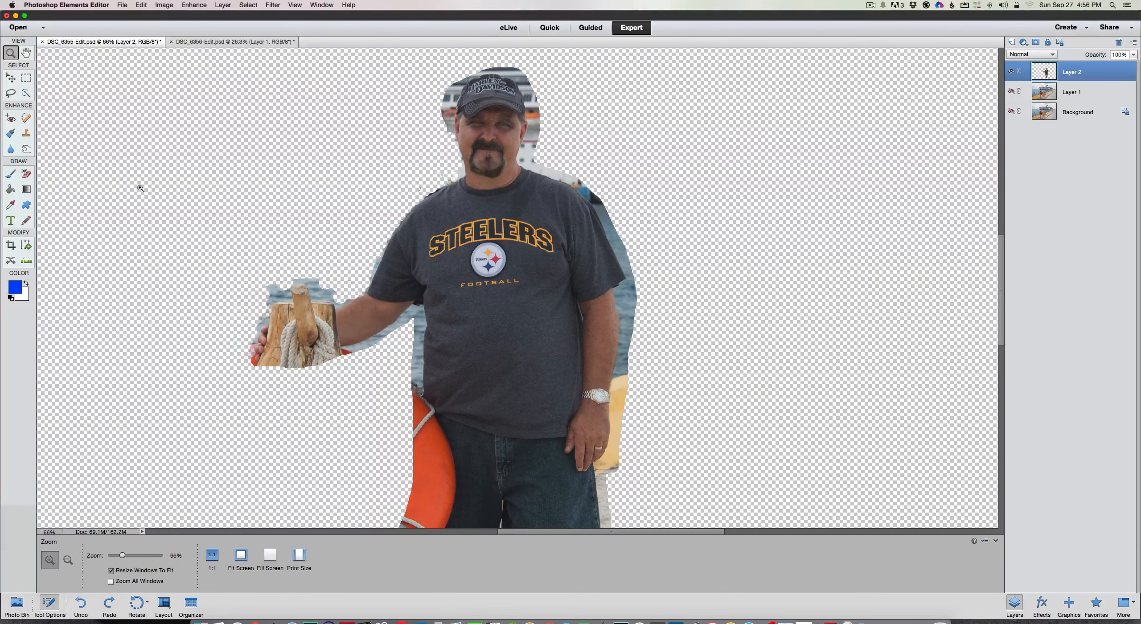
Step: Erase the water above the wooden post and along the outstretched arm up to the shoulder with a 15 px Background Eraser
{"action": "left_click", "coordinate": [29, 175]}
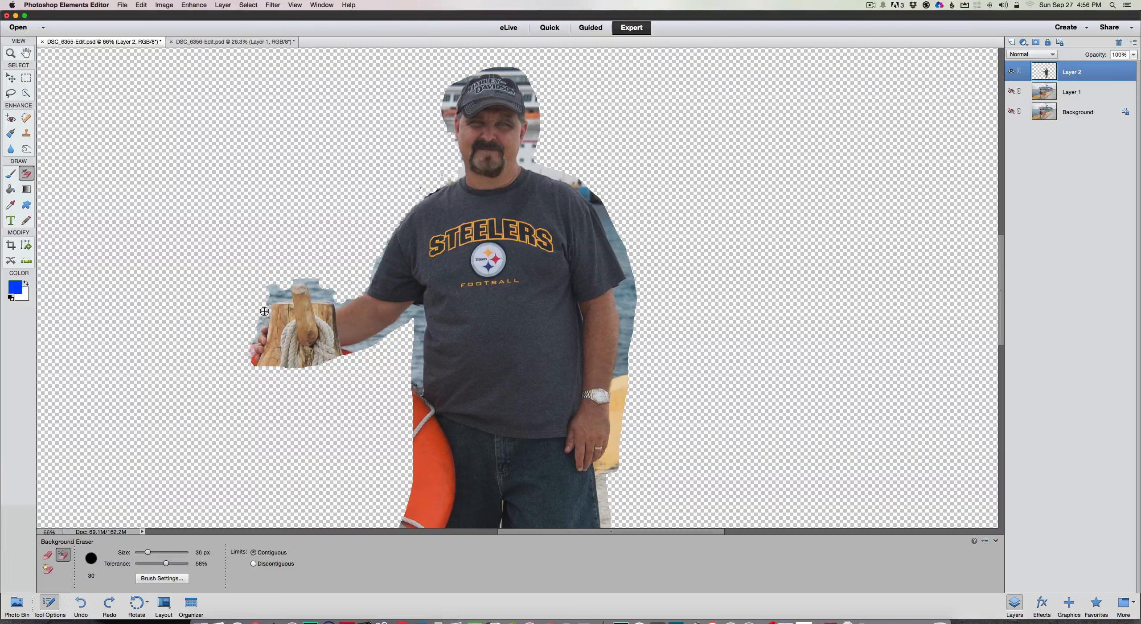
{"action": "key", "text": "bracketleft"}
{"action": "key", "text": "bracketleft"}
{"action": "key", "text": "bracketleft"}
{"action": "left_click_drag", "start_coordinate": [261, 319], "coordinate": [258, 317]}
{"action": "mouse_move", "coordinate": [275, 288]}
{"action": "left_mouse_down"}
{"action": "mouse_move", "coordinate": [267, 308]}
{"action": "mouse_move", "coordinate": [289, 297]}
{"action": "mouse_move", "coordinate": [273, 284]}
{"action": "mouse_move", "coordinate": [319, 283]}
{"action": "mouse_move", "coordinate": [306, 282]}
{"action": "mouse_move", "coordinate": [334, 298]}
{"action": "mouse_move", "coordinate": [316, 293]}
{"action": "mouse_move", "coordinate": [328, 294]}
{"action": "mouse_move", "coordinate": [320, 278]}
{"action": "mouse_move", "coordinate": [336, 304]}
{"action": "mouse_move", "coordinate": [366, 290]}
{"action": "mouse_move", "coordinate": [386, 208]}
{"action": "mouse_move", "coordinate": [418, 192]}
{"action": "left_mouse_up"}
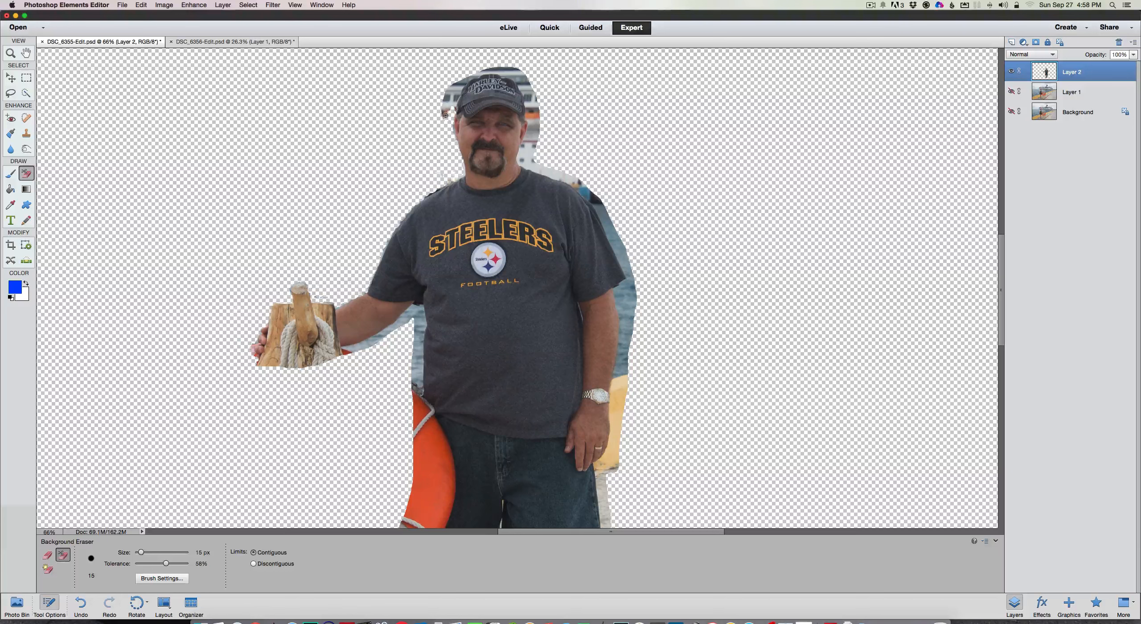
Step: Erase the ship remnants around the man's cap and face and along the top of the shoulder on his watch side
{"action": "left_click_drag", "start_coordinate": [443, 106], "coordinate": [443, 101]}
{"action": "mouse_move", "coordinate": [457, 95]}
{"action": "left_mouse_down"}
{"action": "mouse_move", "coordinate": [466, 81]}
{"action": "mouse_move", "coordinate": [447, 98]}
{"action": "mouse_move", "coordinate": [451, 87]}
{"action": "left_mouse_up"}
{"action": "left_click_drag", "start_coordinate": [479, 70], "coordinate": [508, 73]}
{"action": "left_click_drag", "start_coordinate": [517, 78], "coordinate": [527, 92]}
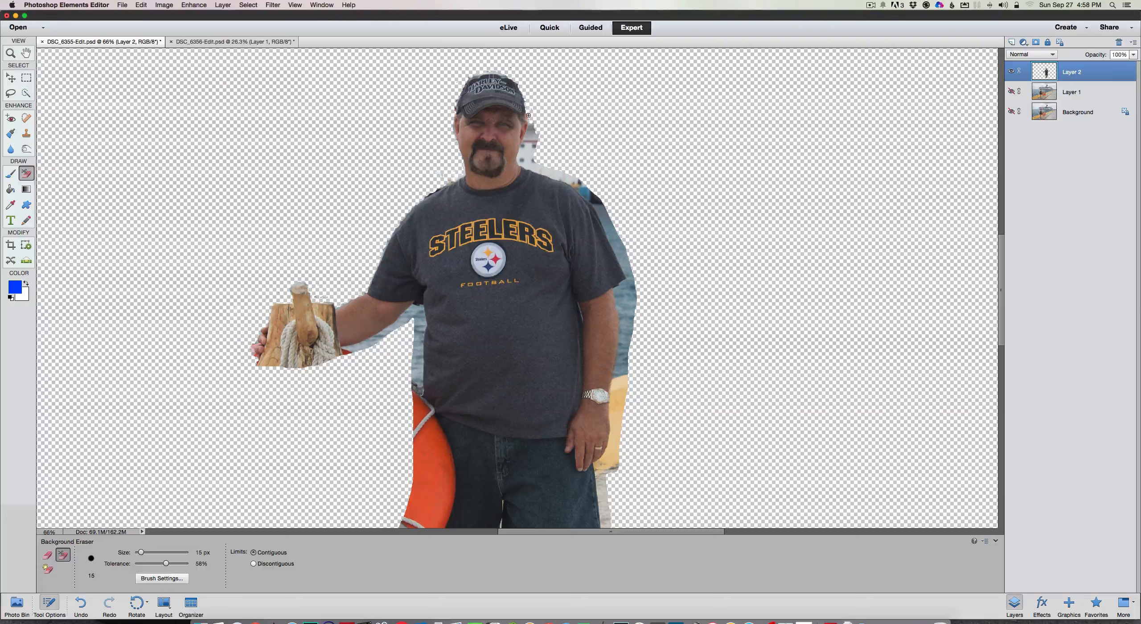
{"action": "mouse_move", "coordinate": [526, 115]}
{"action": "left_mouse_down"}
{"action": "mouse_move", "coordinate": [539, 134]}
{"action": "mouse_move", "coordinate": [530, 127]}
{"action": "mouse_move", "coordinate": [524, 142]}
{"action": "left_mouse_up"}
{"action": "mouse_move", "coordinate": [524, 142]}
{"action": "left_mouse_down"}
{"action": "mouse_move", "coordinate": [565, 180]}
{"action": "mouse_move", "coordinate": [557, 167]}
{"action": "mouse_move", "coordinate": [538, 164]}
{"action": "mouse_move", "coordinate": [588, 191]}
{"action": "mouse_move", "coordinate": [582, 180]}
{"action": "mouse_move", "coordinate": [610, 216]}
{"action": "mouse_move", "coordinate": [581, 184]}
{"action": "mouse_move", "coordinate": [602, 212]}
{"action": "left_mouse_up"}
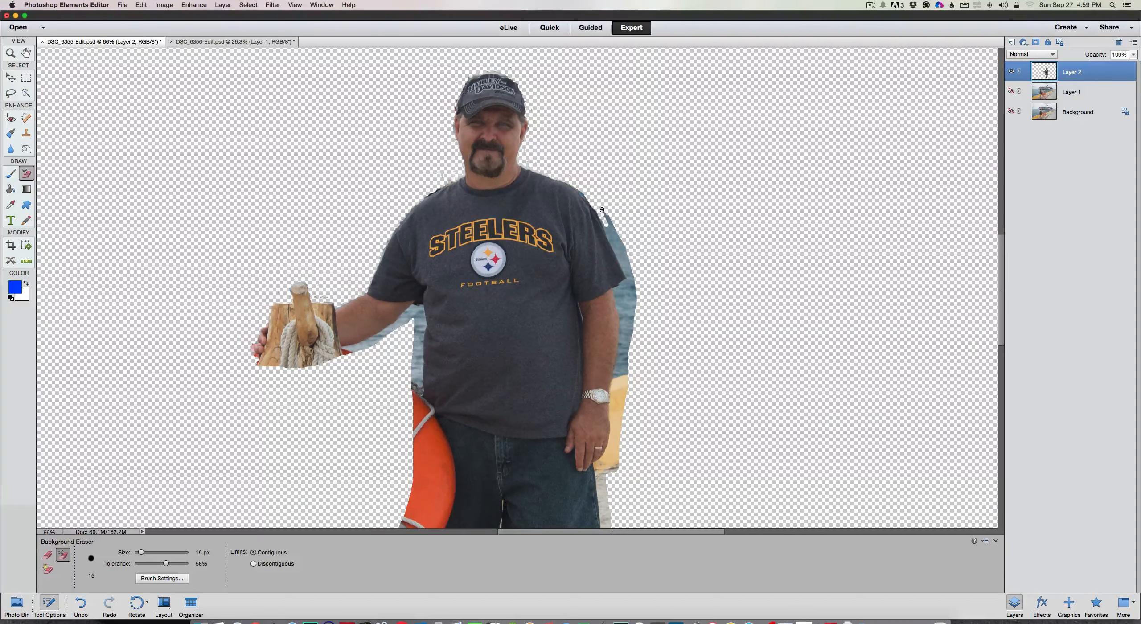
Step: Erase the scenery bordering the sleeve and forearm on the man's watch side with the Background Eraser at 15 px
{"action": "key", "text": "bracketright"}
{"action": "key", "text": "bracketright"}
{"action": "left_click_drag", "start_coordinate": [601, 209], "coordinate": [614, 236]}
{"action": "key", "text": "bracketright"}
{"action": "key", "text": "bracketleft"}
{"action": "key", "text": "bracketleft"}
{"action": "mouse_move", "coordinate": [626, 250]}
{"action": "left_mouse_down"}
{"action": "mouse_move", "coordinate": [631, 268]}
{"action": "mouse_move", "coordinate": [620, 256]}
{"action": "left_mouse_up"}
{"action": "left_click_drag", "start_coordinate": [623, 265], "coordinate": [625, 267]}
{"action": "left_click_drag", "start_coordinate": [629, 270], "coordinate": [624, 281]}
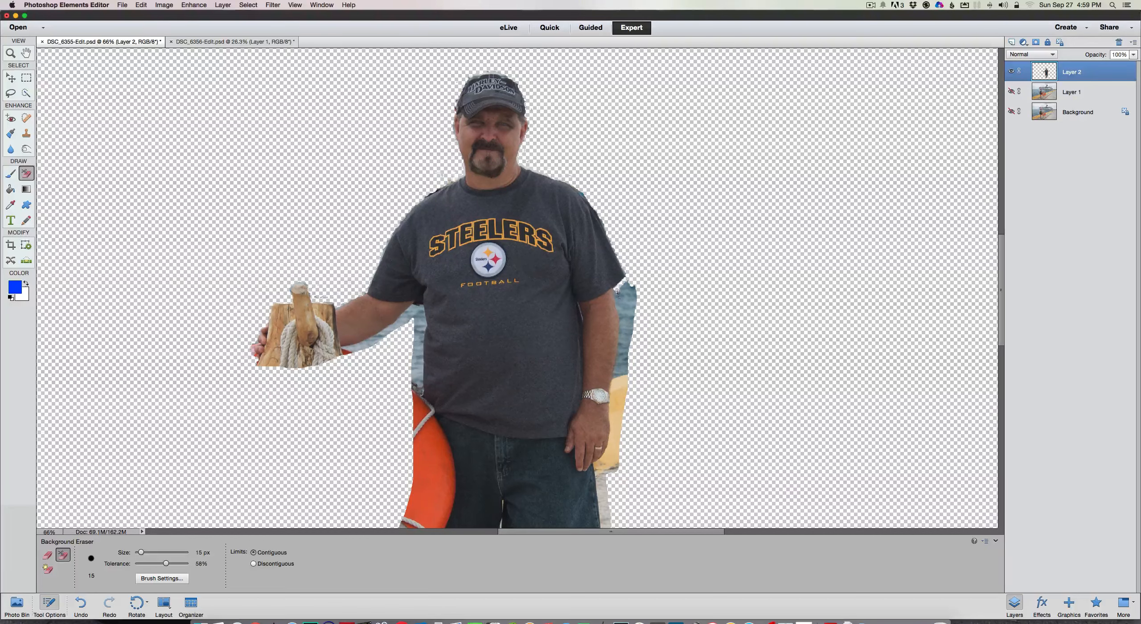
{"action": "left_click_drag", "start_coordinate": [618, 293], "coordinate": [621, 311]}
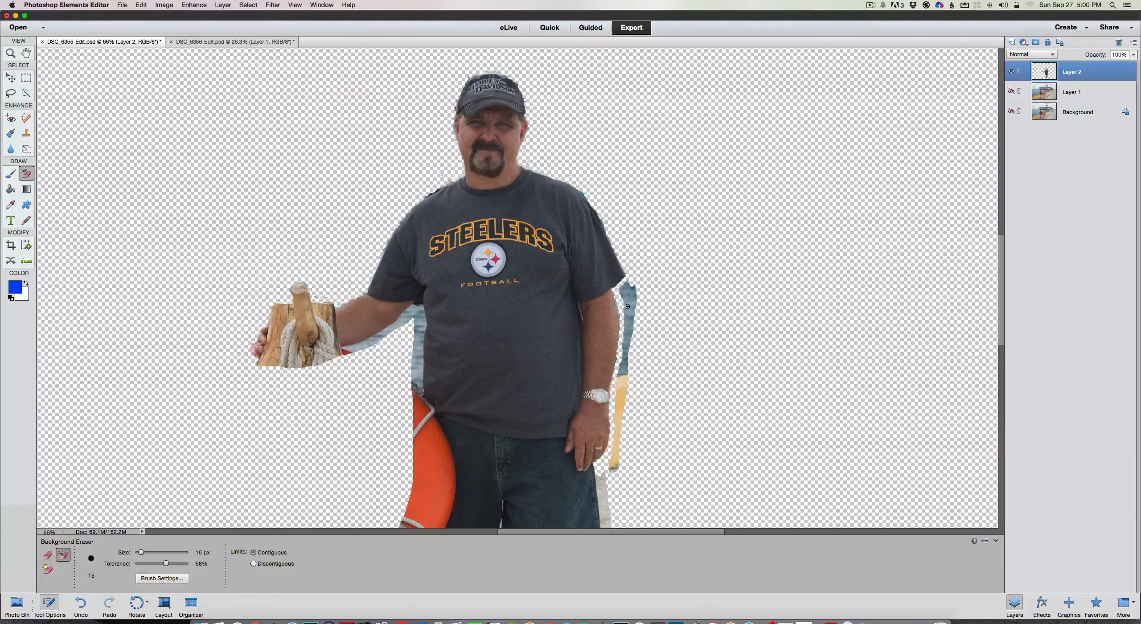
Step: Erase the upper strip of water beside the man's forearm on the watch side with a larger Background Eraser
{"action": "key", "text": "bracketright"}
{"action": "key", "text": "bracketright"}
{"action": "key", "text": "bracketright"}
{"action": "mouse_move", "coordinate": [630, 290]}
{"action": "left_mouse_down"}
{"action": "mouse_move", "coordinate": [629, 329]}
{"action": "mouse_move", "coordinate": [628, 312]}
{"action": "mouse_move", "coordinate": [626, 341]}
{"action": "left_mouse_up"}
{"action": "key", "text": "bracketright"}
{"action": "key", "text": "bracketright"}
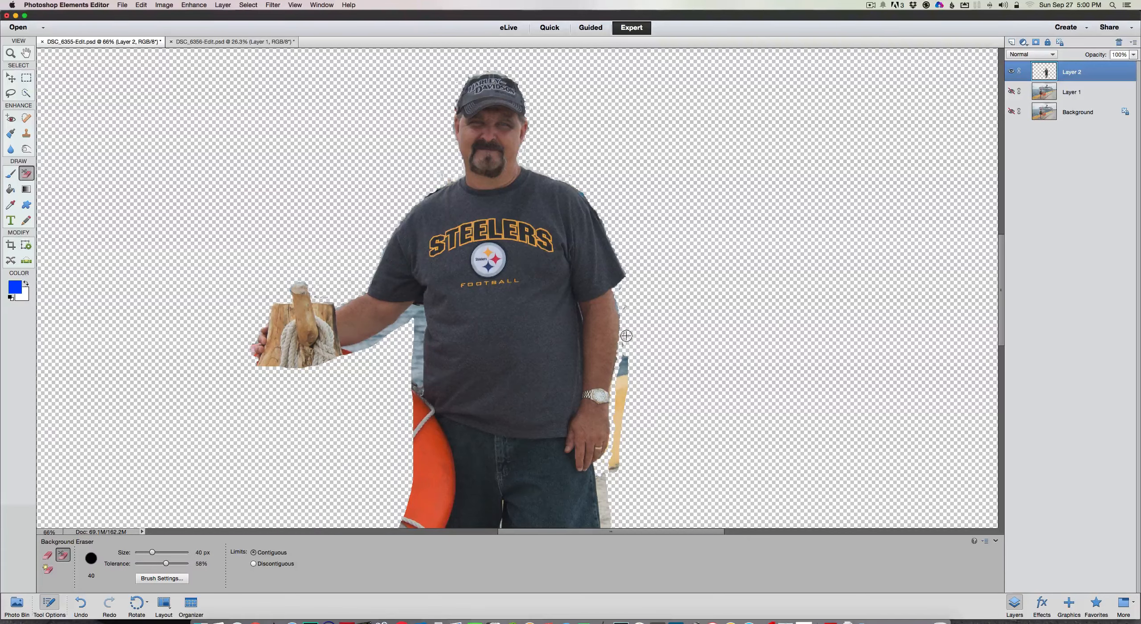
Step: Erase the remaining water and yellow wall strip beside the forearm down to the hand with the Background Eraser at 25 px
{"action": "key", "text": "bracketright"}
{"action": "key", "text": "bracketleft"}
{"action": "key", "text": "bracketleft"}
{"action": "key", "text": "bracketleft"}
{"action": "key", "text": "bracketleft"}
{"action": "key", "text": "bracketleft"}
{"action": "mouse_move", "coordinate": [624, 334]}
{"action": "left_mouse_down"}
{"action": "mouse_move", "coordinate": [614, 468]}
{"action": "mouse_move", "coordinate": [616, 453]}
{"action": "left_mouse_up"}
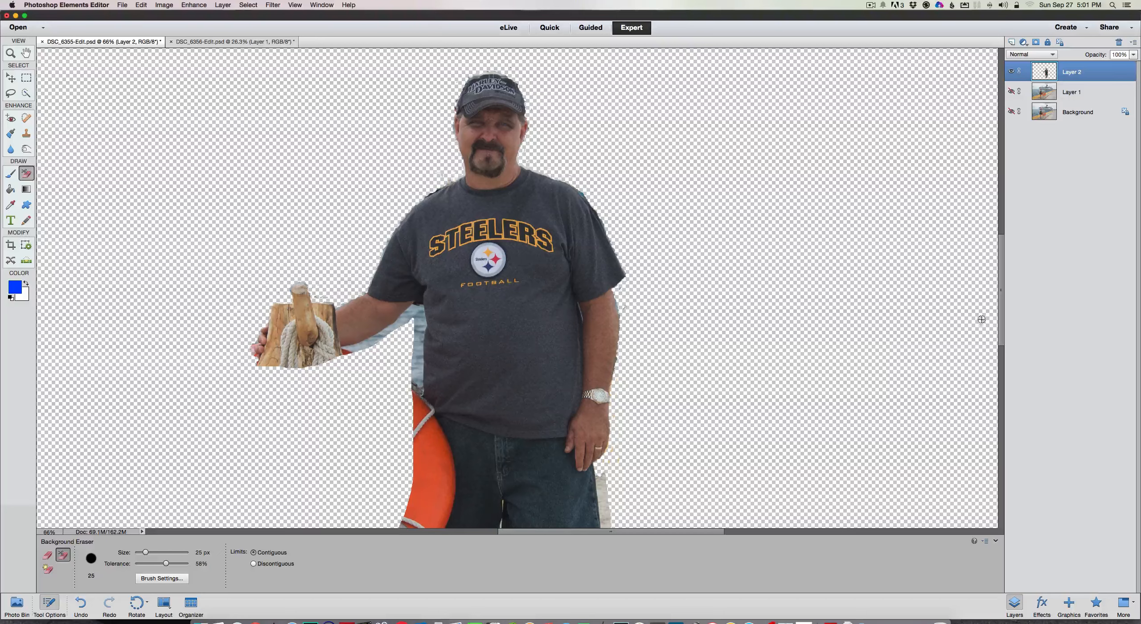
Step: Erase the pavement along the outer edge of the shorts on the watch side and reduce the Background Eraser to 8 px
{"action": "left_click_drag", "start_coordinate": [1002, 287], "coordinate": [1000, 345]}
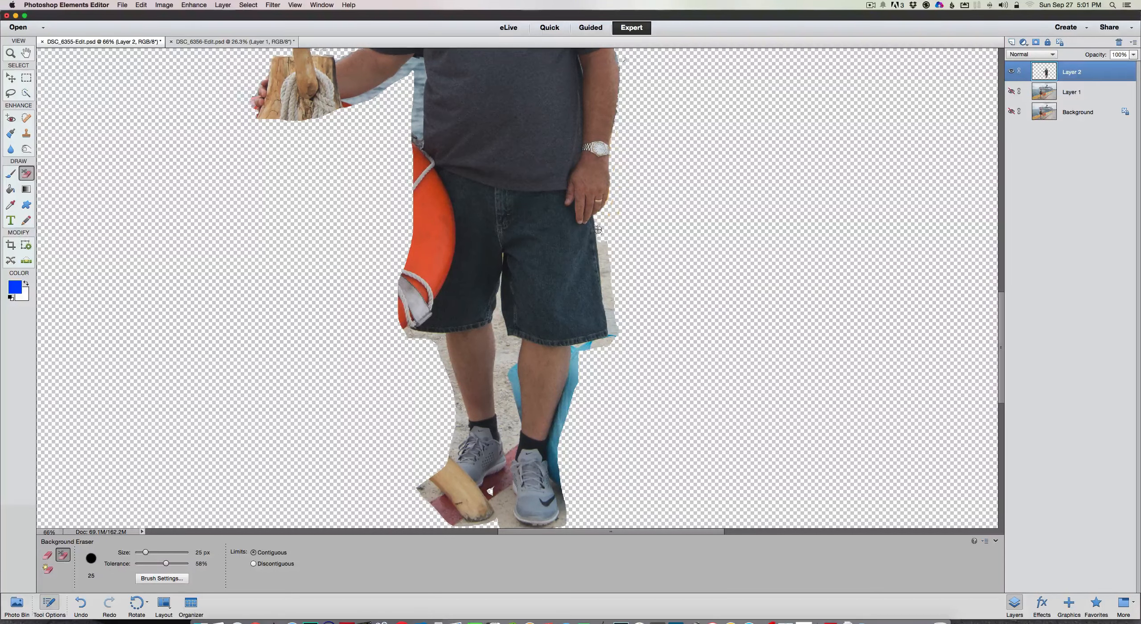
{"action": "mouse_move", "coordinate": [597, 231]}
{"action": "left_mouse_down"}
{"action": "mouse_move", "coordinate": [617, 333]}
{"action": "mouse_move", "coordinate": [610, 318]}
{"action": "mouse_move", "coordinate": [613, 340]}
{"action": "mouse_move", "coordinate": [577, 347]}
{"action": "mouse_move", "coordinate": [568, 398]}
{"action": "left_mouse_up"}
{"action": "key", "text": "bracketleft"}
{"action": "key", "text": "bracketleft"}
{"action": "key", "text": "bracketleft"}
{"action": "key", "text": "bracketleft"}
{"action": "key", "text": "bracketleft"}
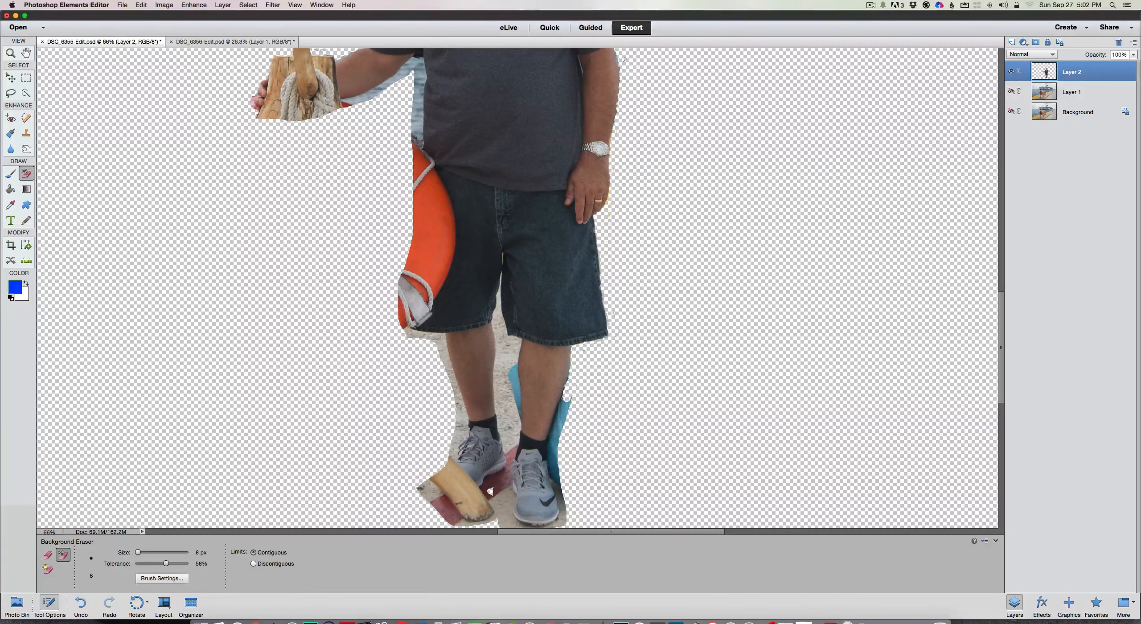
Step: Erase a thin line of blue background tight along the calf, sock and shoe on the watch side with a small Background Eraser
{"action": "key", "text": "bracketright"}
{"action": "key", "text": "bracketright"}
{"action": "key", "text": "bracketright"}
{"action": "mouse_move", "coordinate": [563, 409]}
{"action": "left_mouse_down"}
{"action": "mouse_move", "coordinate": [573, 395]}
{"action": "mouse_move", "coordinate": [563, 417]}
{"action": "left_mouse_up"}
{"action": "key", "text": "bracketleft"}
{"action": "key", "text": "bracketleft"}
{"action": "key", "text": "bracketleft"}
{"action": "left_click_drag", "start_coordinate": [558, 412], "coordinate": [560, 418]}
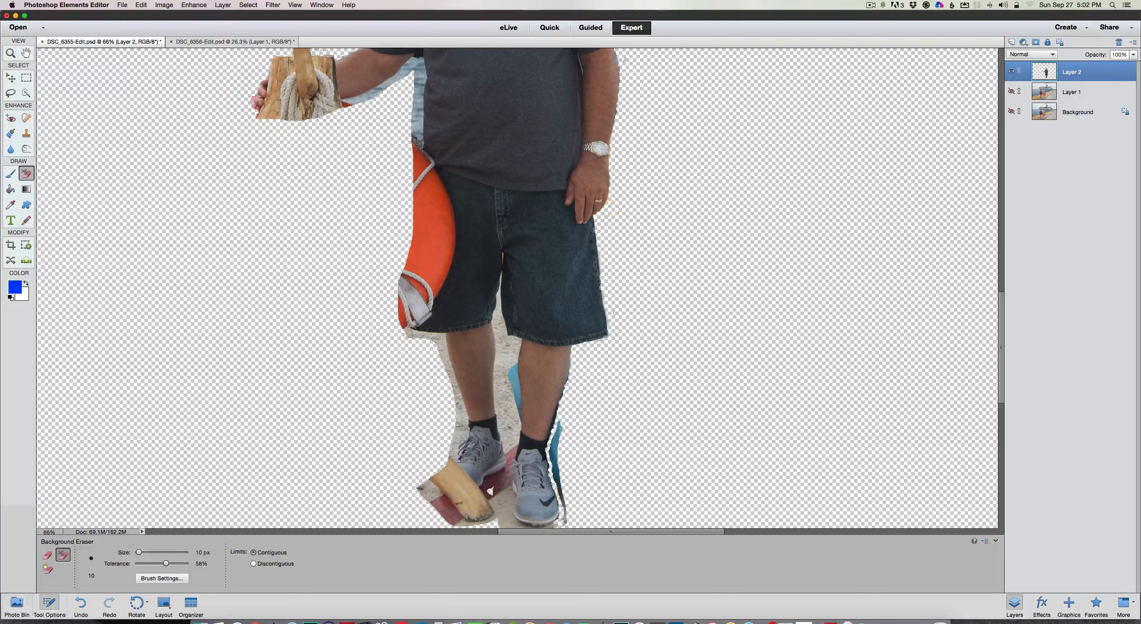
Step: Erase the leftover blue strip beside the shoe and the ground outside the other leg and wooden foot with a 25 px Background Eraser
{"action": "key", "text": "bracketright"}
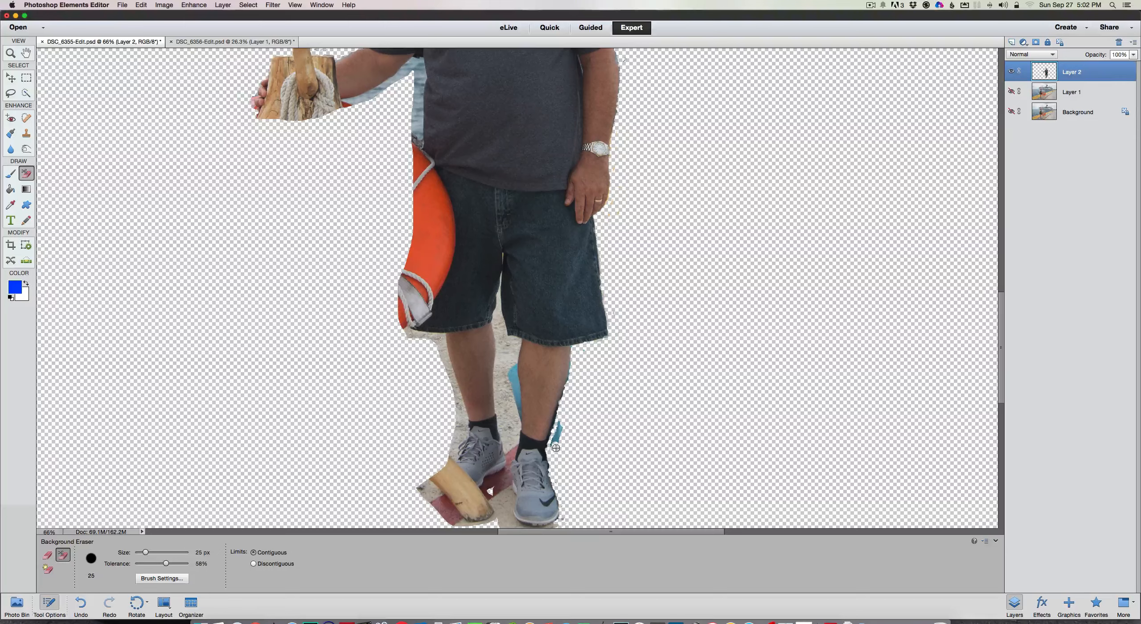
{"action": "mouse_move", "coordinate": [556, 448]}
{"action": "left_mouse_down"}
{"action": "mouse_move", "coordinate": [561, 423]}
{"action": "mouse_move", "coordinate": [559, 441]}
{"action": "left_mouse_up"}
{"action": "mouse_move", "coordinate": [428, 339]}
{"action": "left_mouse_down"}
{"action": "mouse_move", "coordinate": [406, 334]}
{"action": "mouse_move", "coordinate": [441, 337]}
{"action": "mouse_move", "coordinate": [464, 429]}
{"action": "mouse_move", "coordinate": [456, 404]}
{"action": "mouse_move", "coordinate": [457, 434]}
{"action": "mouse_move", "coordinate": [464, 426]}
{"action": "mouse_move", "coordinate": [451, 459]}
{"action": "mouse_move", "coordinate": [445, 449]}
{"action": "left_mouse_up"}
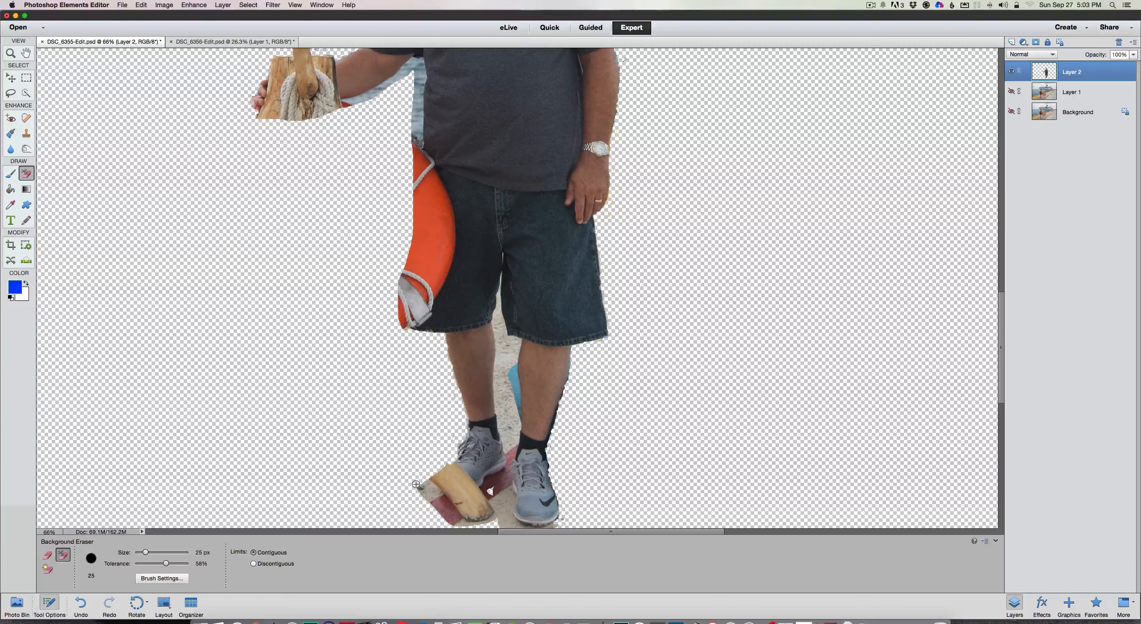
{"action": "mouse_move", "coordinate": [416, 484]}
{"action": "left_mouse_down"}
{"action": "mouse_move", "coordinate": [443, 496]}
{"action": "mouse_move", "coordinate": [446, 512]}
{"action": "mouse_move", "coordinate": [436, 507]}
{"action": "mouse_move", "coordinate": [450, 523]}
{"action": "mouse_move", "coordinate": [455, 511]}
{"action": "mouse_move", "coordinate": [505, 525]}
{"action": "left_mouse_up"}
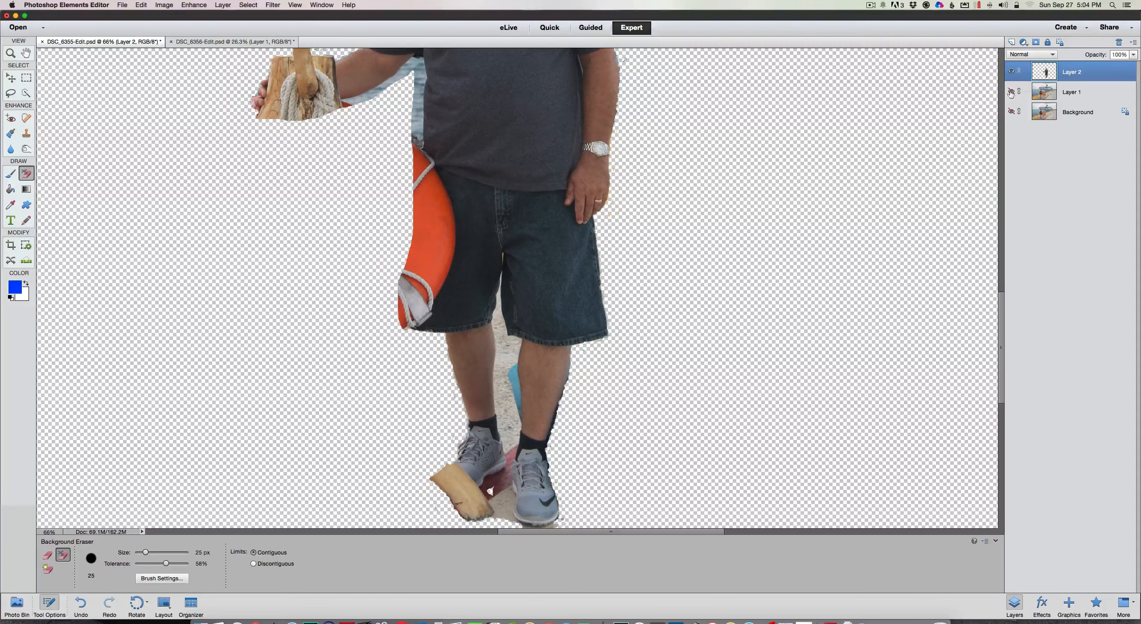
Step: Make Layer 1 and the Background visible again and reduce the view to 35%
{"action": "left_click", "coordinate": [1011, 91]}
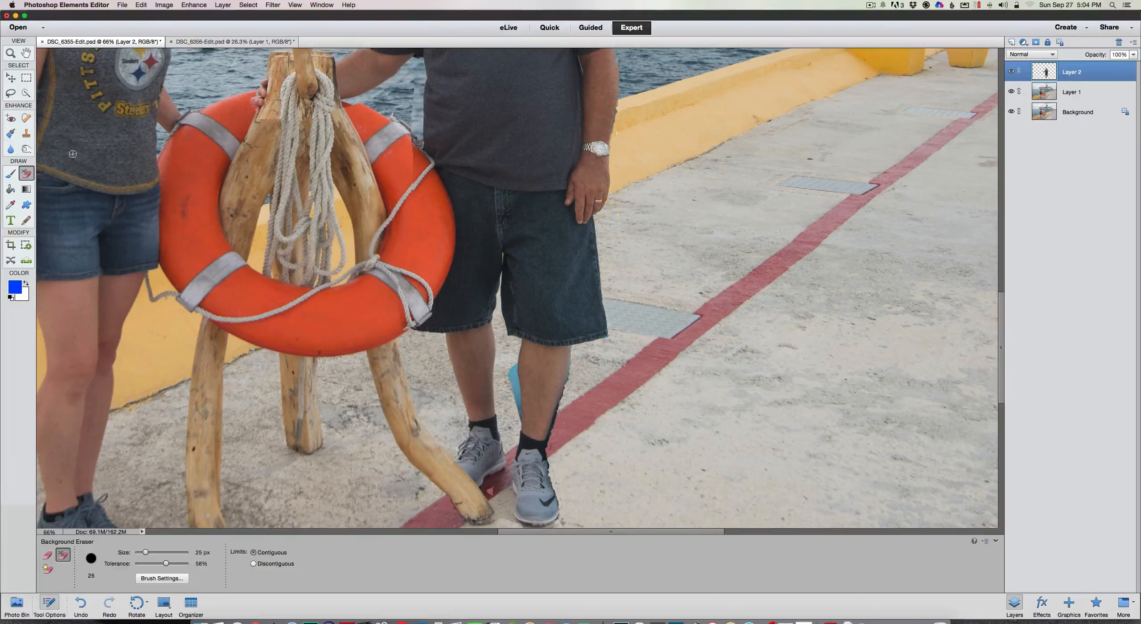
{"action": "left_click", "coordinate": [10, 52]}
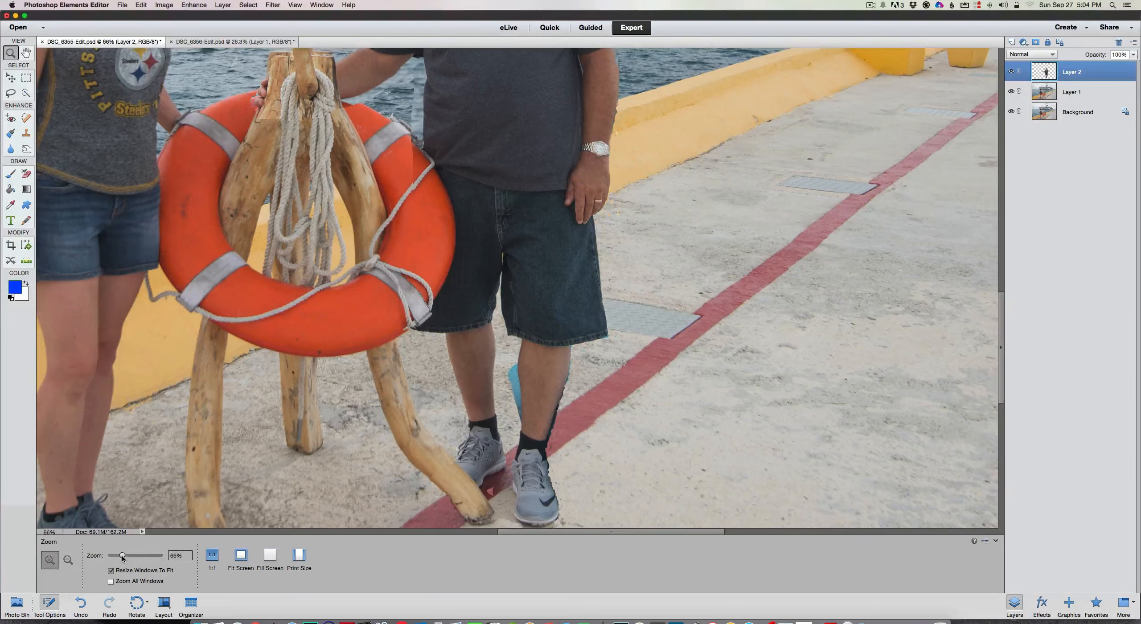
{"action": "left_click_drag", "start_coordinate": [122, 558], "coordinate": [115, 557]}
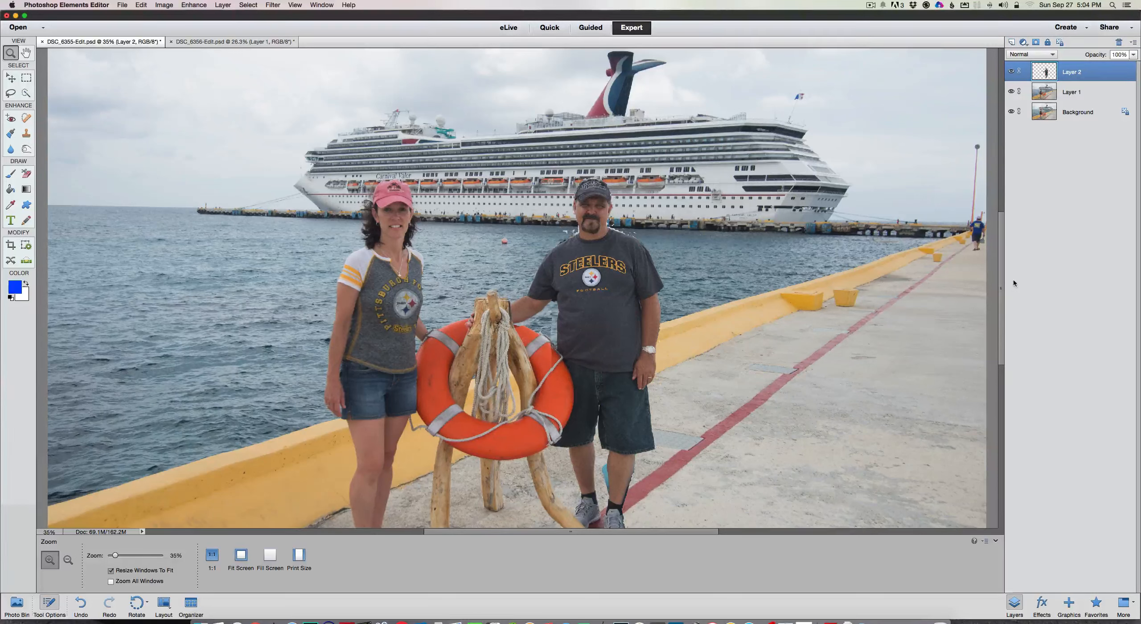
Step: Add a layer mask to Layer 2 and paint black over the blue patch between the man's legs with the Brush
{"action": "left_click", "coordinate": [1037, 43]}
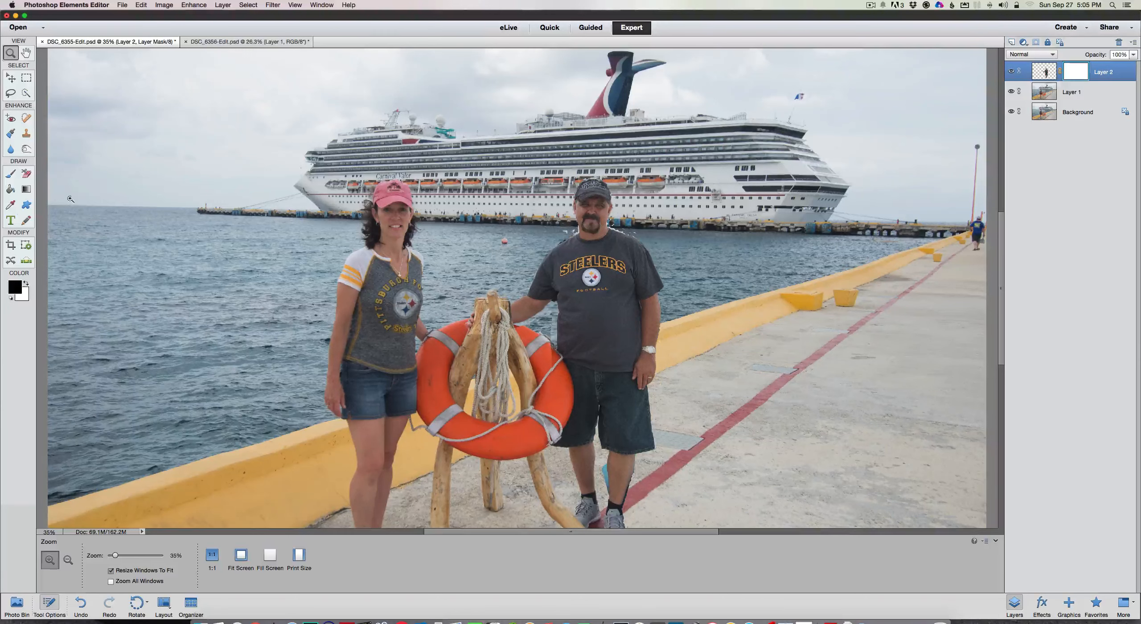
{"action": "left_click", "coordinate": [11, 175]}
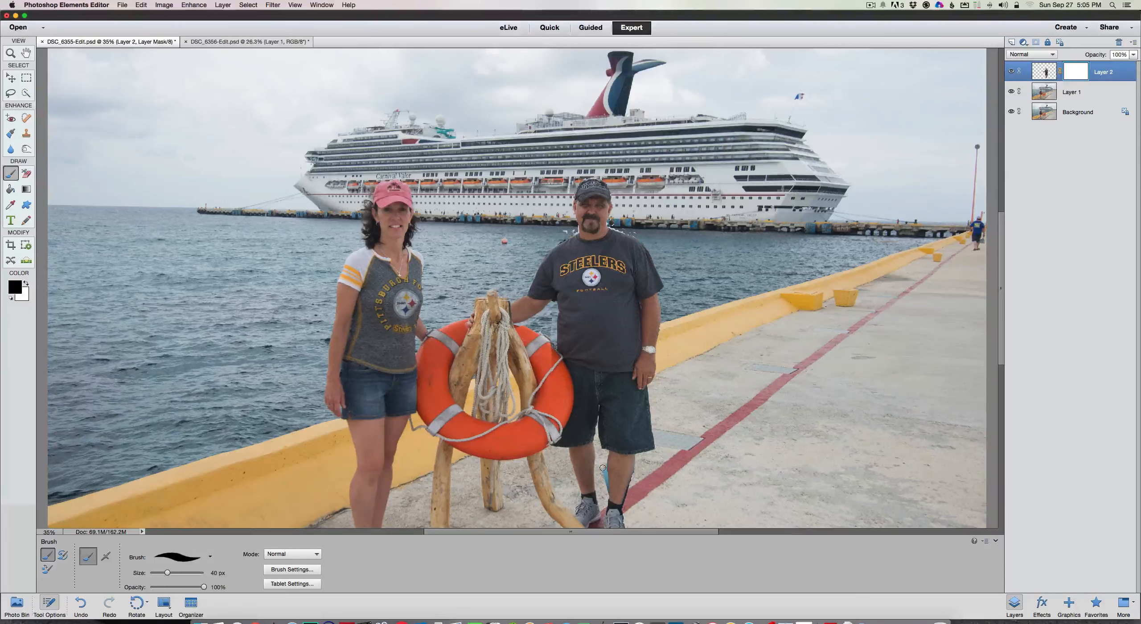
{"action": "mouse_move", "coordinate": [603, 468]}
{"action": "left_mouse_down"}
{"action": "mouse_move", "coordinate": [604, 489]}
{"action": "mouse_move", "coordinate": [606, 477]}
{"action": "left_mouse_up"}
{"action": "key", "text": "x"}
{"action": "key", "text": "x"}
Step: Mask out the remaining fringe under the outstretched arm and around the man's cap with a small black brush of about 20 px
{"action": "key", "text": "bracketleft"}
{"action": "key", "text": "bracketleft"}
{"action": "key", "text": "bracketleft"}
{"action": "key", "text": "bracketleft"}
{"action": "key", "text": "bracketleft"}
{"action": "key", "text": "bracketright"}
{"action": "key", "text": "bracketright"}
{"action": "left_click_drag", "start_coordinate": [539, 326], "coordinate": [543, 325]}
{"action": "key", "text": "bracketleft"}
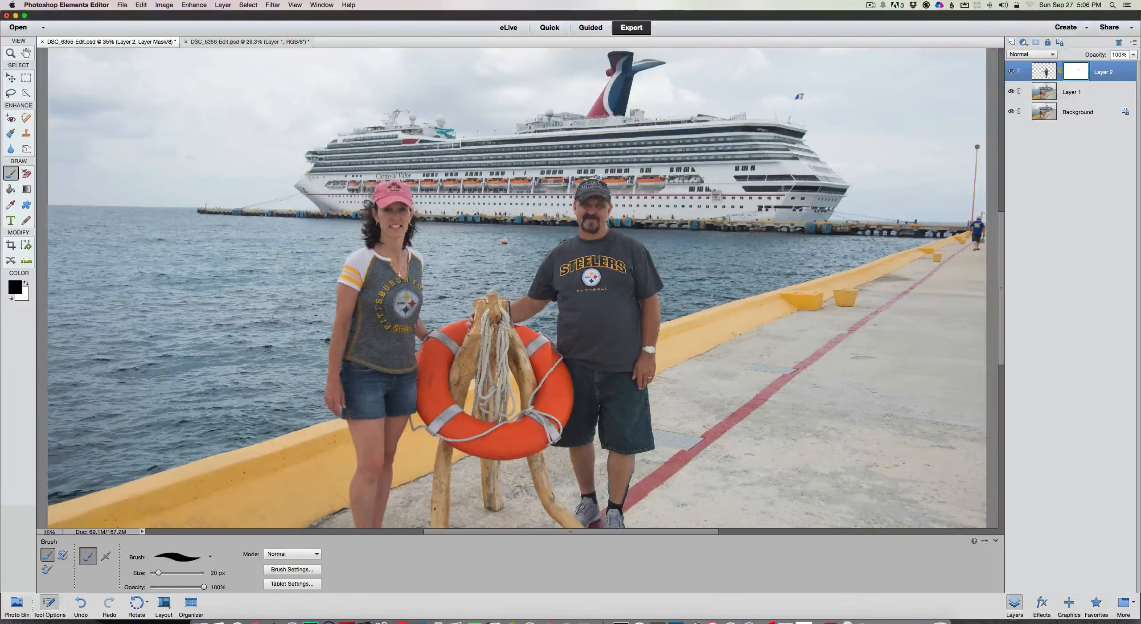
{"action": "left_click_drag", "start_coordinate": [585, 179], "coordinate": [616, 193]}
Step: Start saving the composite as a new file, with the Pics folder on the Desktop as the destination
{"action": "left_click", "coordinate": [122, 5]}
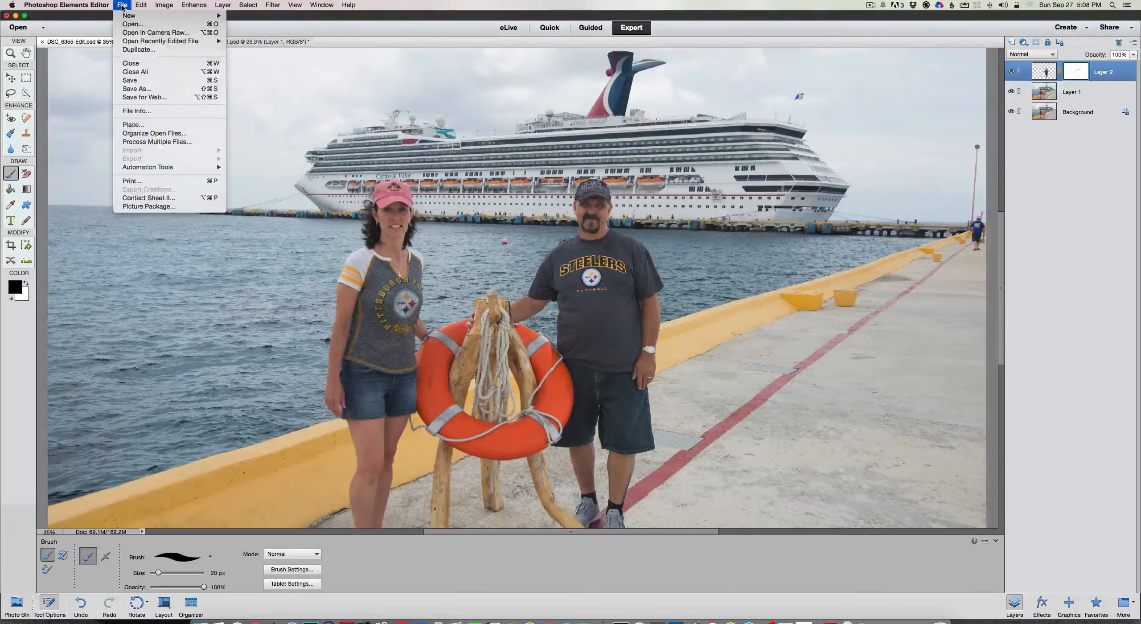
{"action": "left_click", "coordinate": [134, 89]}
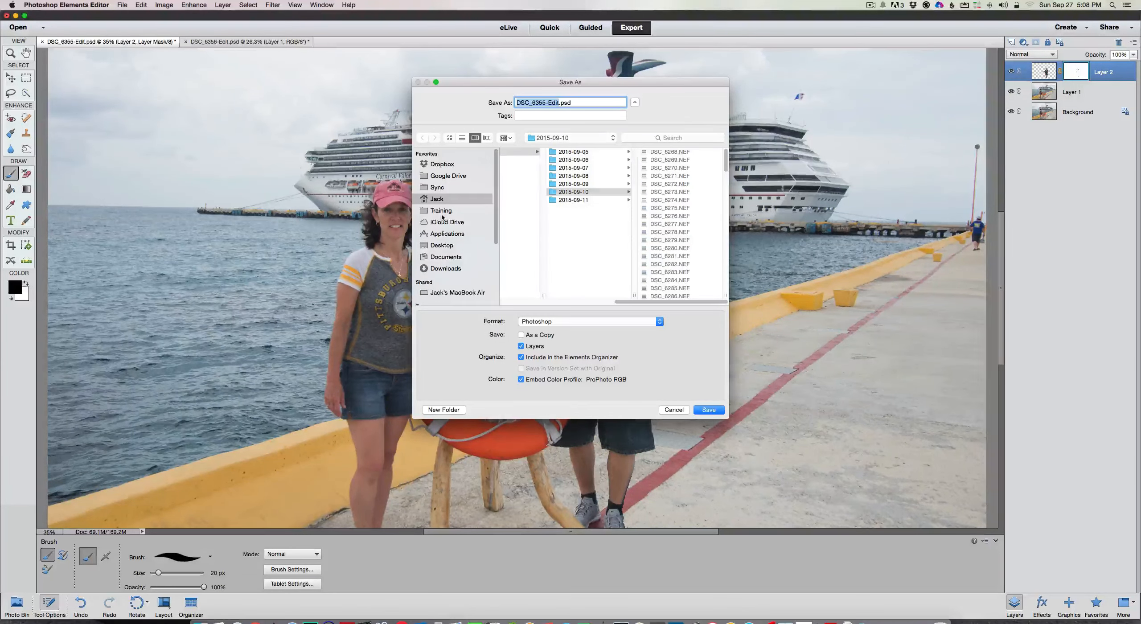
{"action": "left_click", "coordinate": [440, 245]}
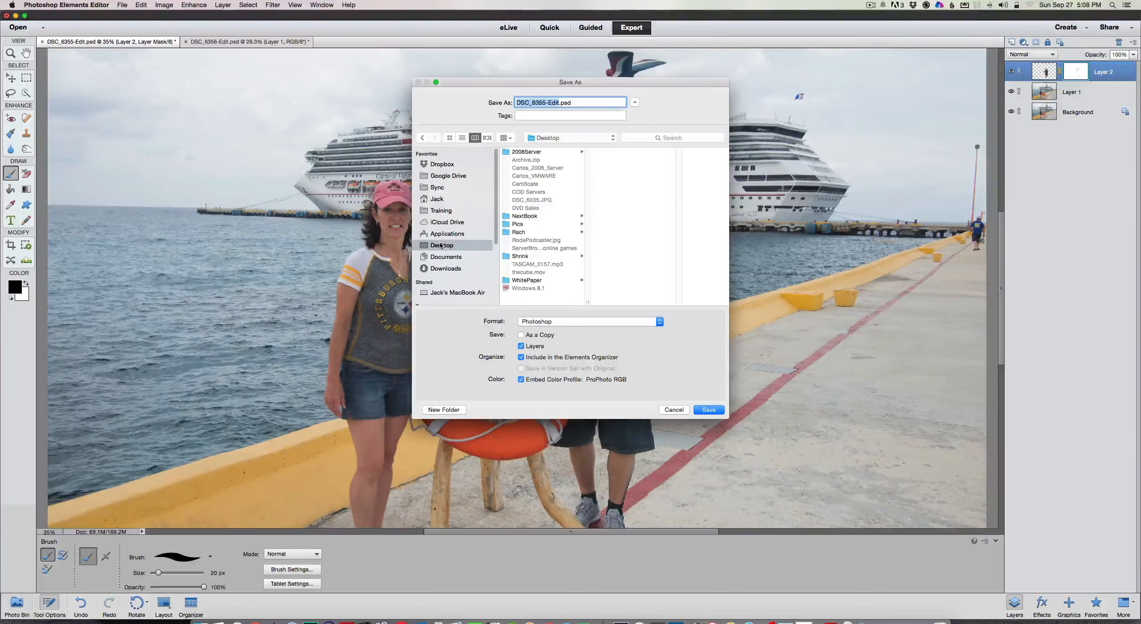
{"action": "left_click", "coordinate": [516, 224]}
Step: Save the composite as a JPEG named triptogether.jpg with the quality raised to the large-file maximum
{"action": "left_click", "coordinate": [531, 103]}
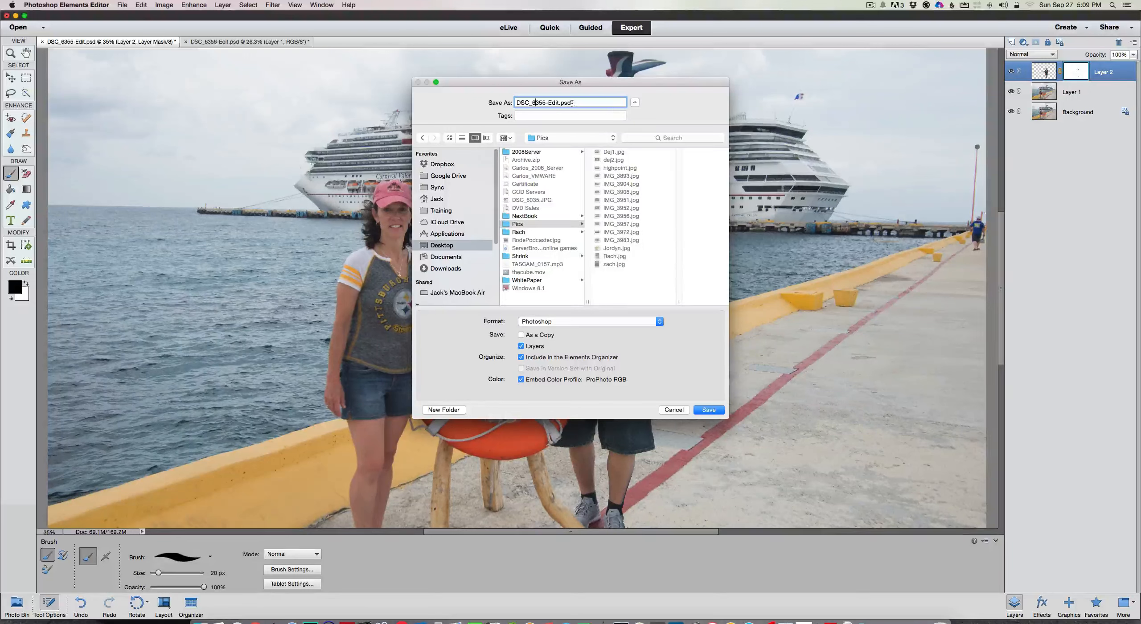
{"action": "left_click_drag", "start_coordinate": [572, 102], "coordinate": [561, 102]}
{"action": "left_click", "coordinate": [657, 322]}
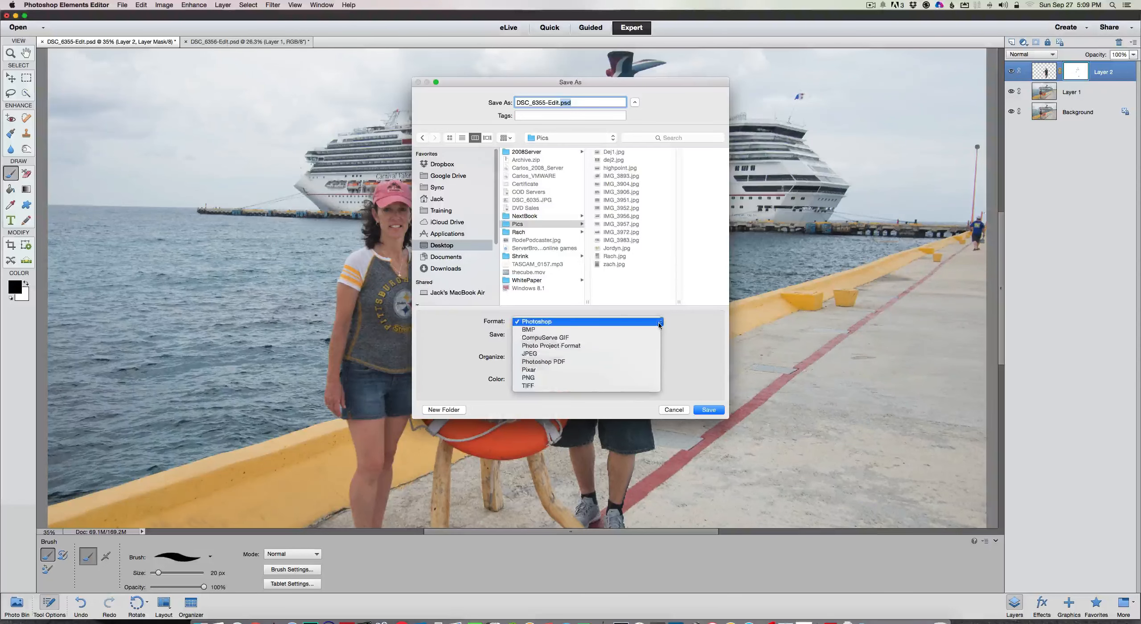
{"action": "left_click", "coordinate": [541, 355]}
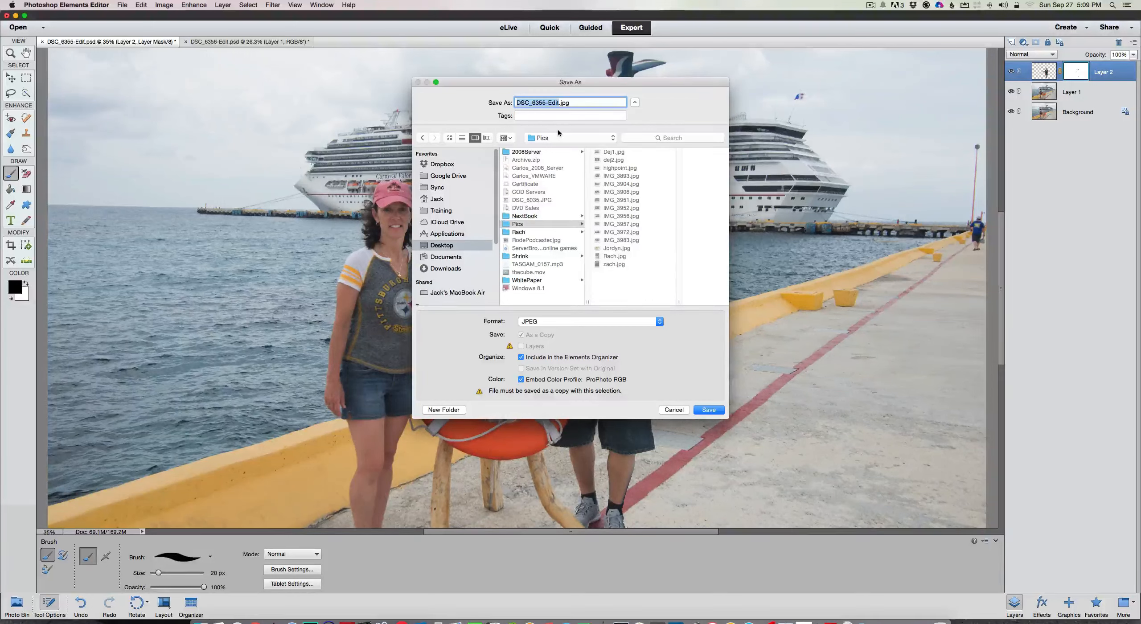
{"action": "type", "text": "triptogether"}
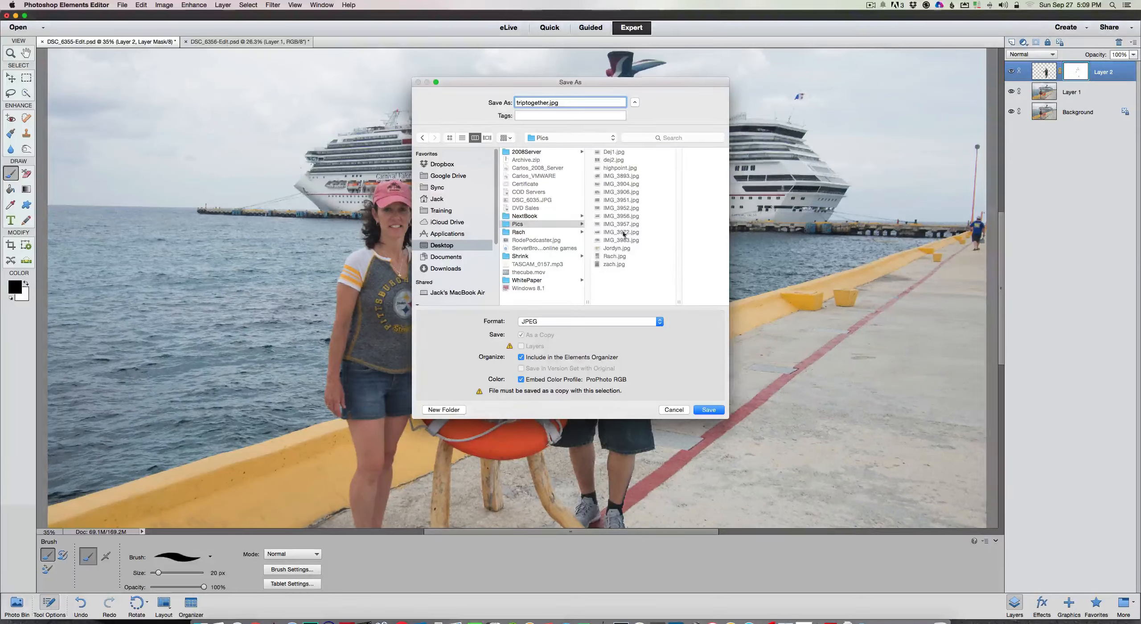
{"action": "left_click", "coordinate": [707, 410]}
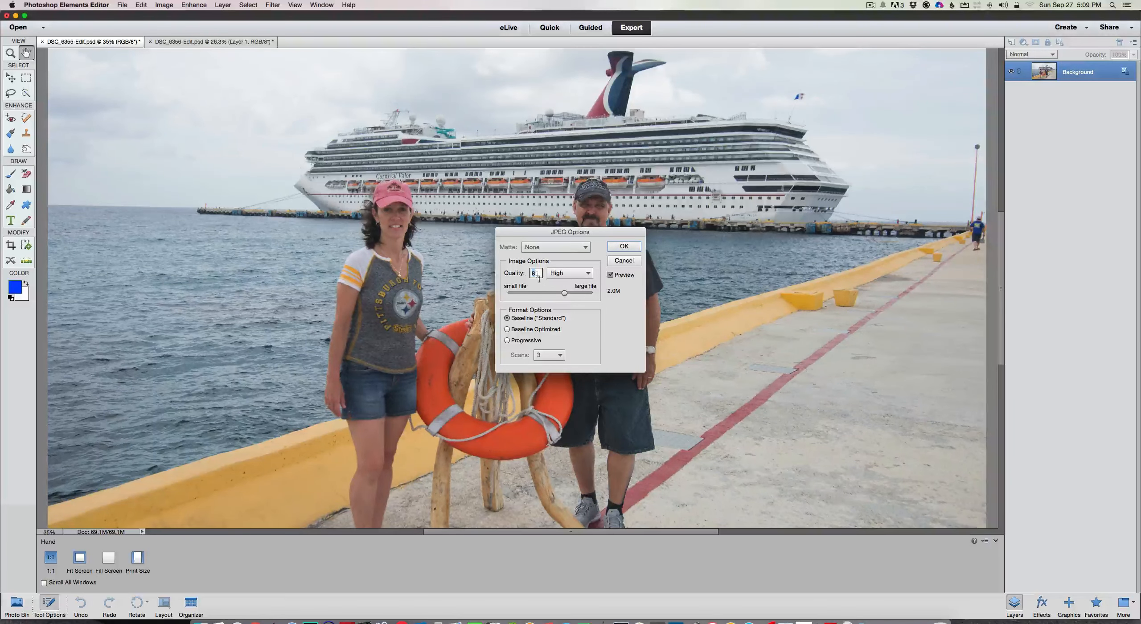
{"action": "left_click_drag", "start_coordinate": [565, 293], "coordinate": [593, 294]}
{"action": "left_click", "coordinate": [623, 248]}
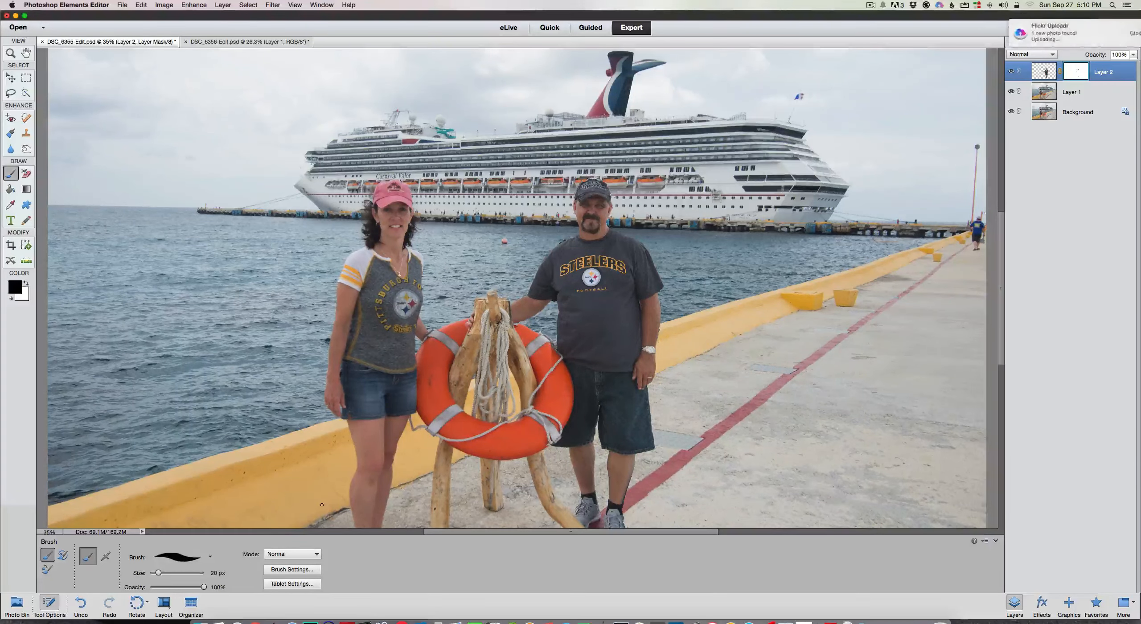
Step: Switch to Finder, locate triptogether.jpg in the Desktop's Pics folder and open it in Preview
{"action": "left_click", "coordinate": [202, 614]}
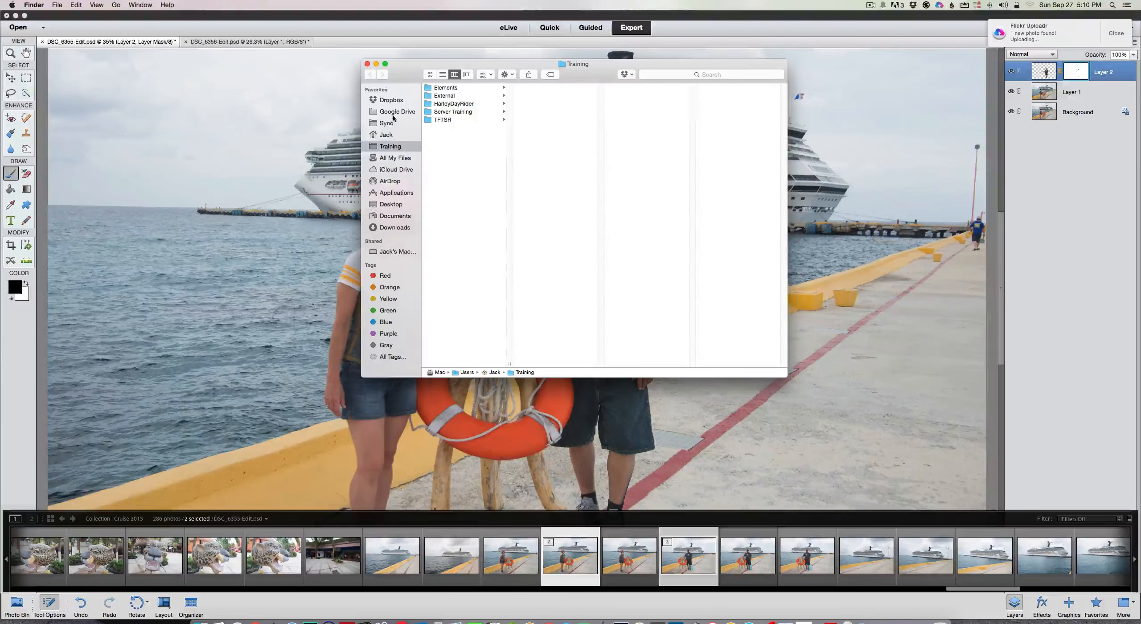
{"action": "left_click", "coordinate": [389, 204]}
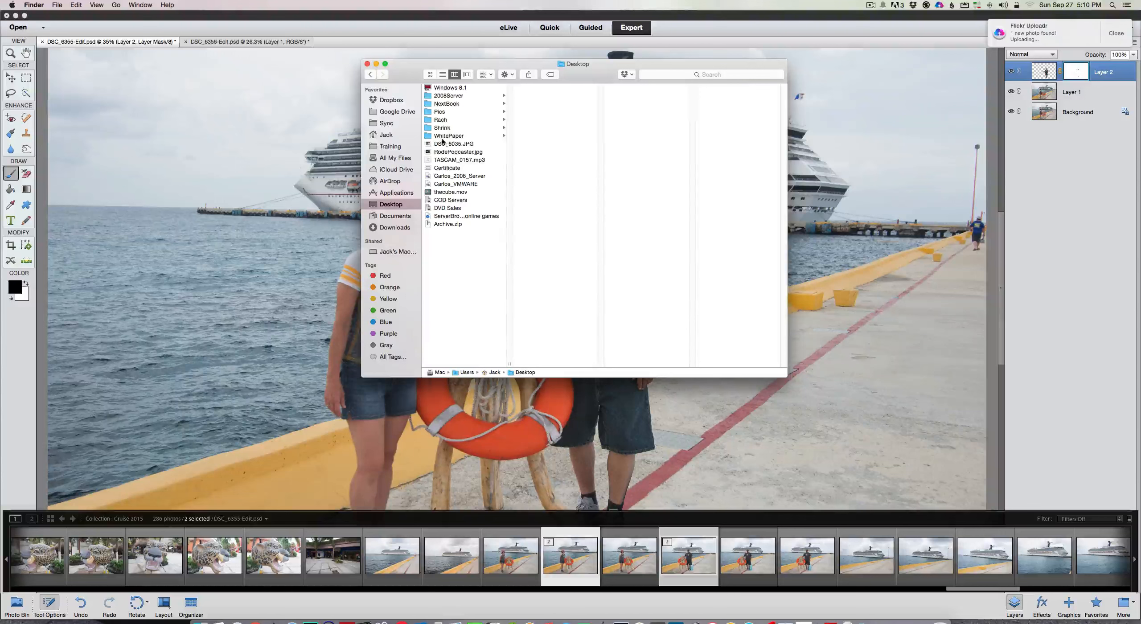
{"action": "left_click", "coordinate": [445, 112]}
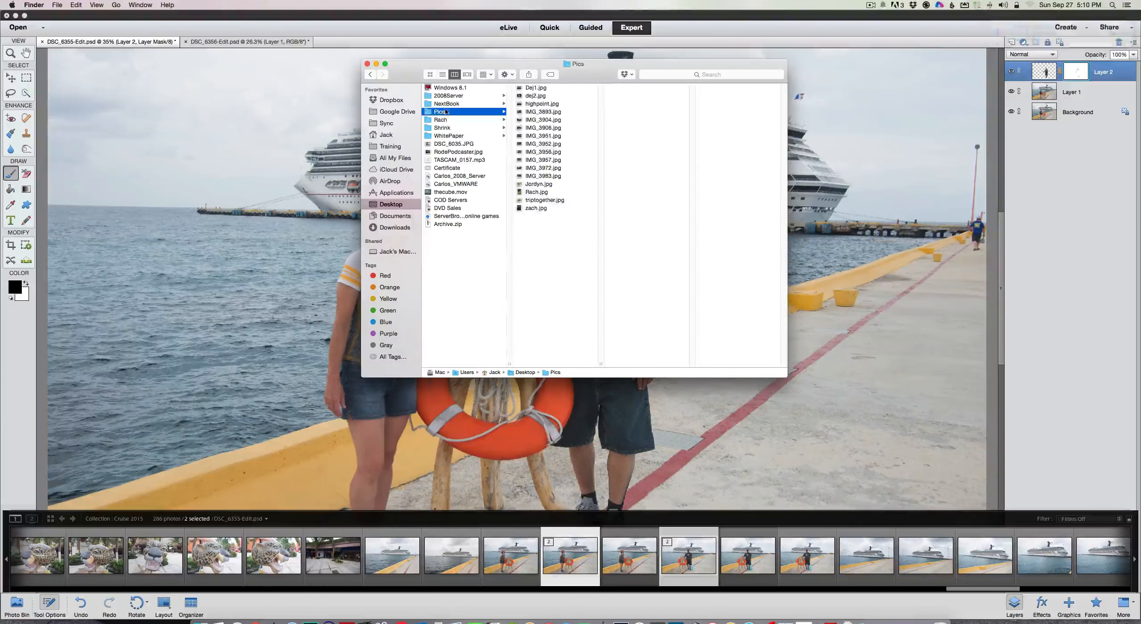
{"action": "left_click", "coordinate": [536, 200]}
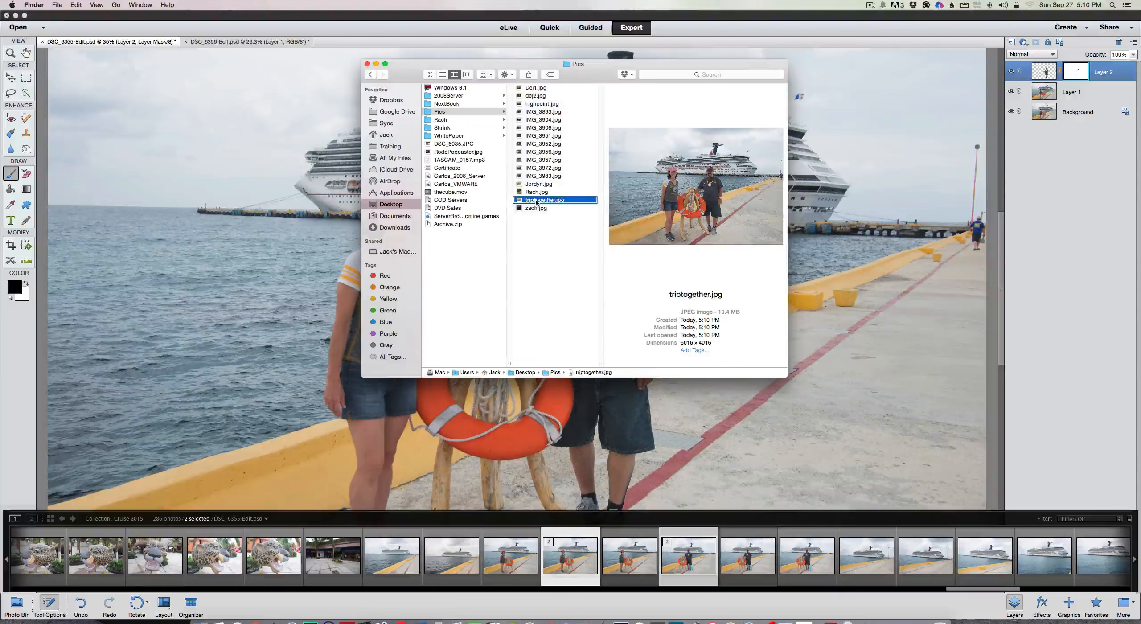
{"action": "right_click", "coordinate": [539, 200]}
{"action": "mouse_move", "coordinate": [543, 215]}
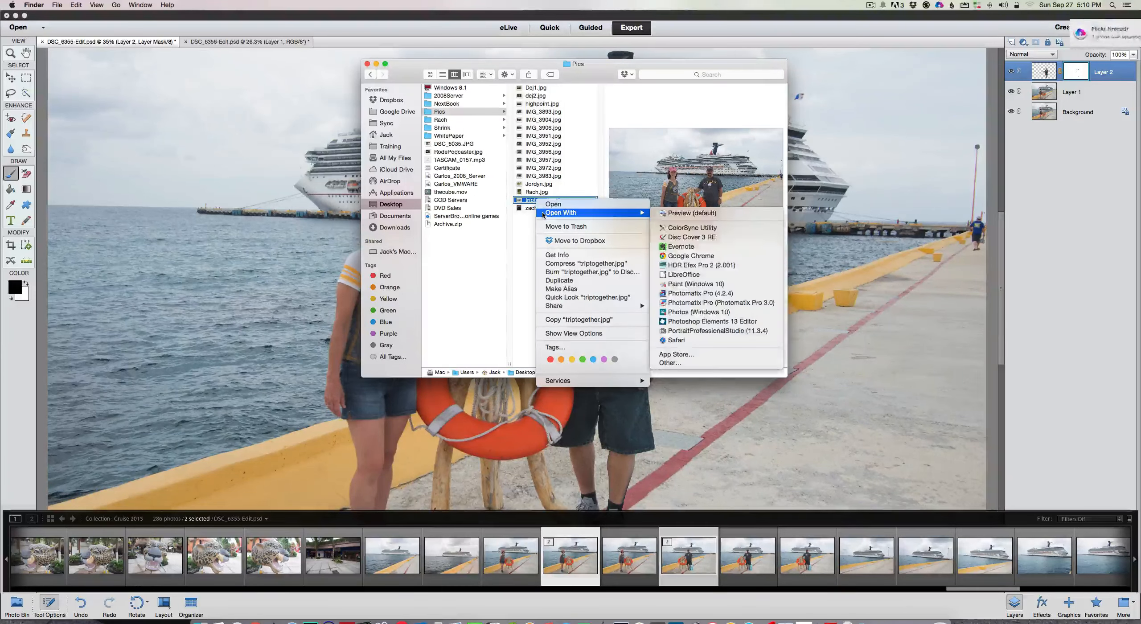
{"action": "left_click", "coordinate": [679, 213]}
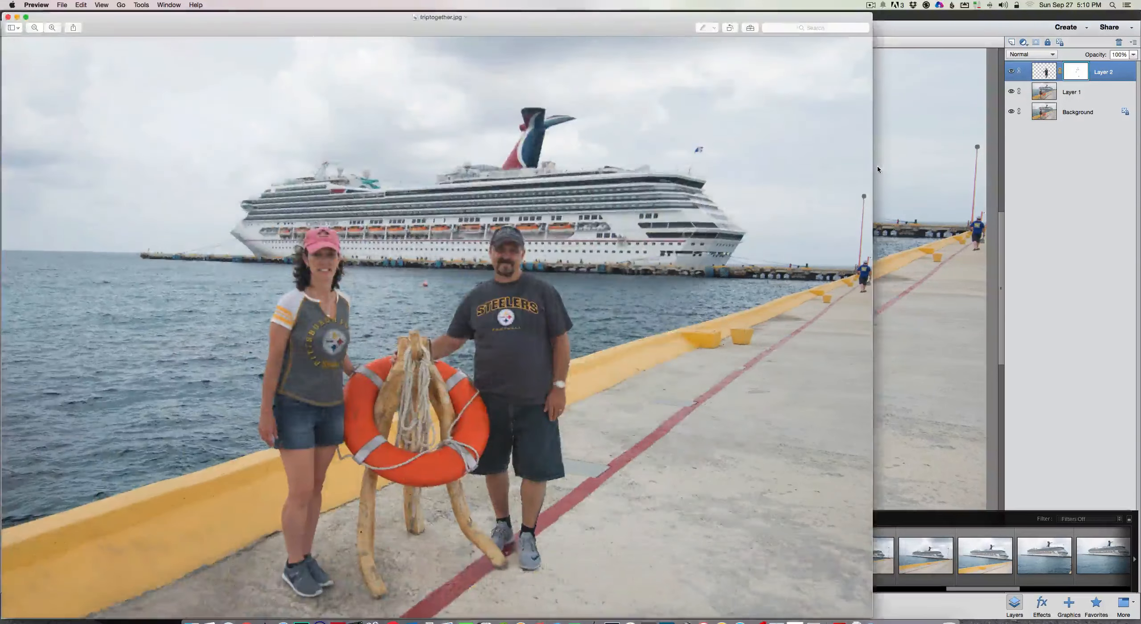
Step: Reposition the Preview window to examine the whole combined photo
{"action": "left_click_drag", "start_coordinate": [531, 25], "coordinate": [655, 20]}
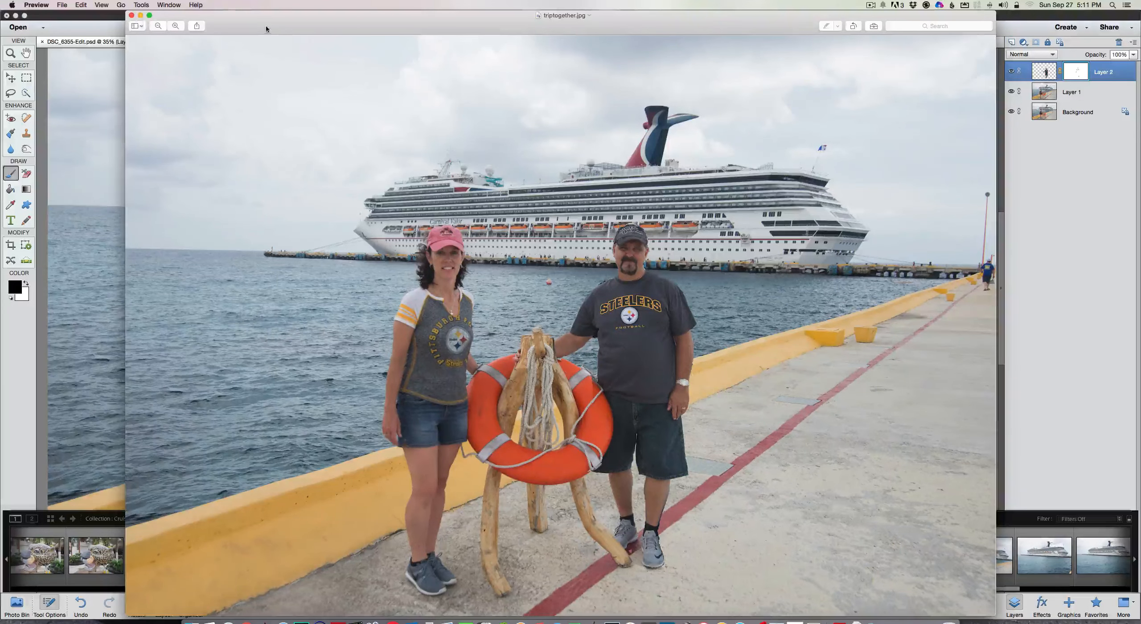
{"action": "left_click_drag", "start_coordinate": [267, 25], "coordinate": [271, 90]}
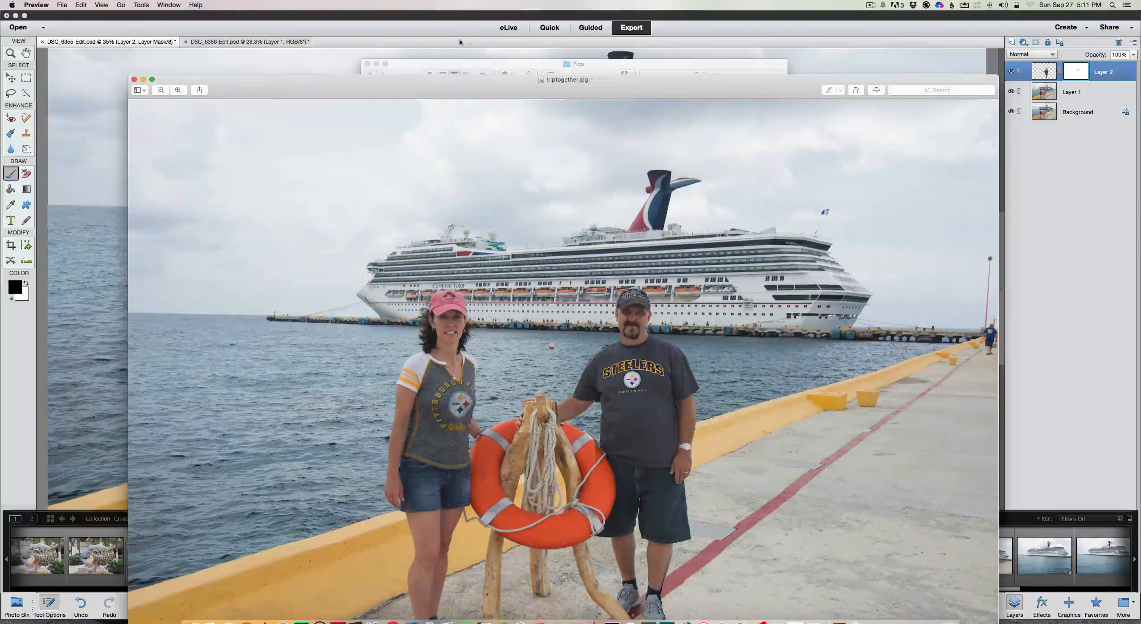
{"action": "left_click_drag", "start_coordinate": [480, 89], "coordinate": [480, 34]}
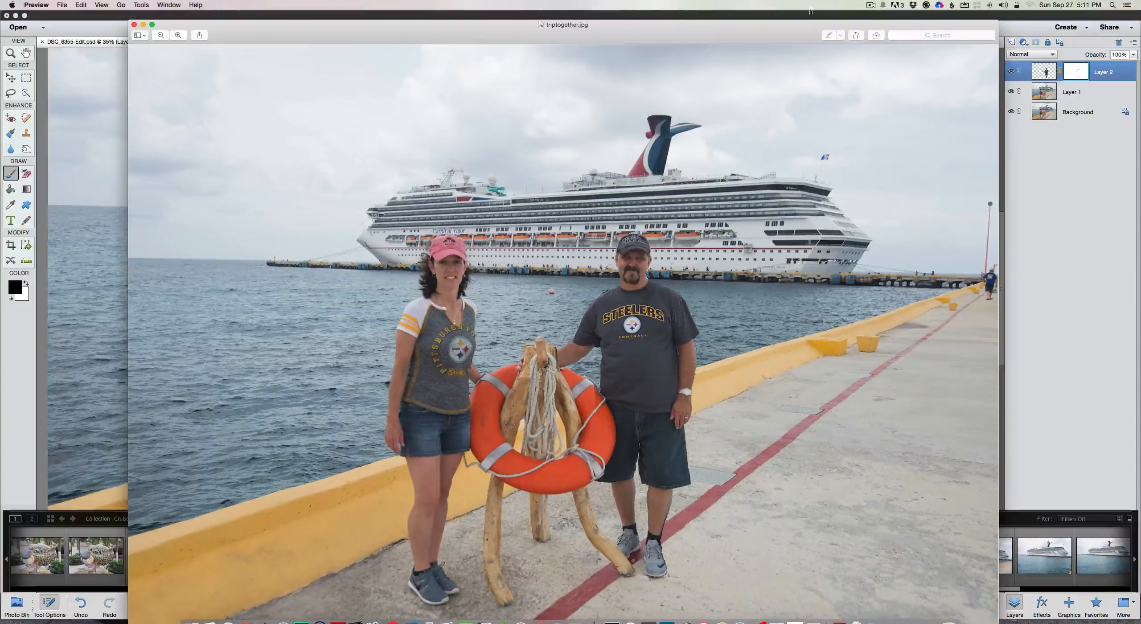
{"action": "left_click", "coordinate": [870, 6]}
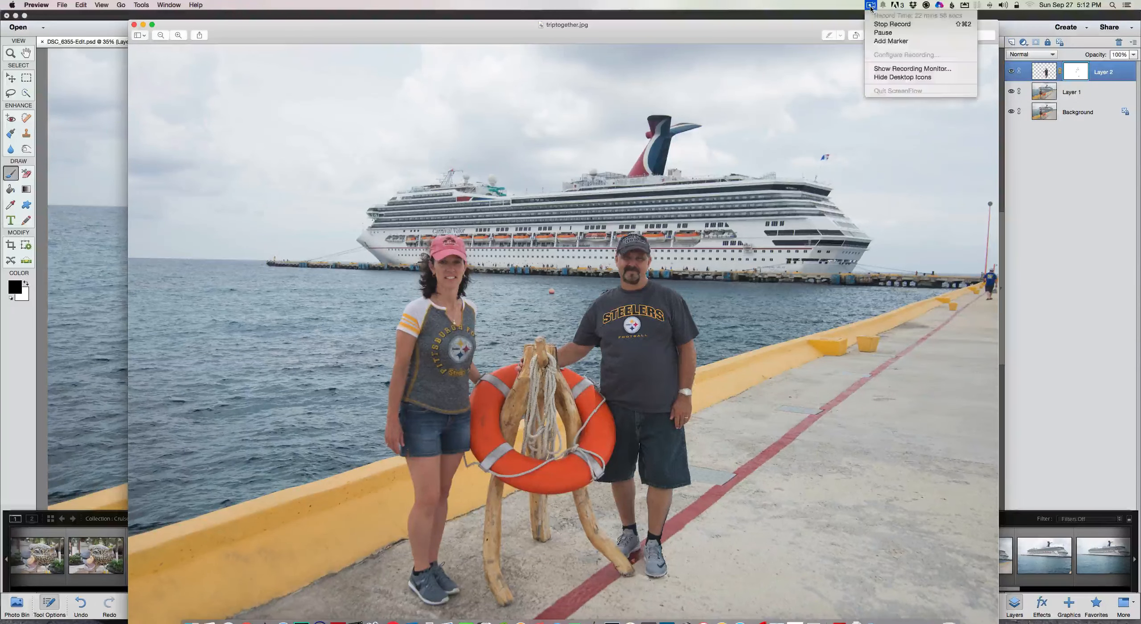